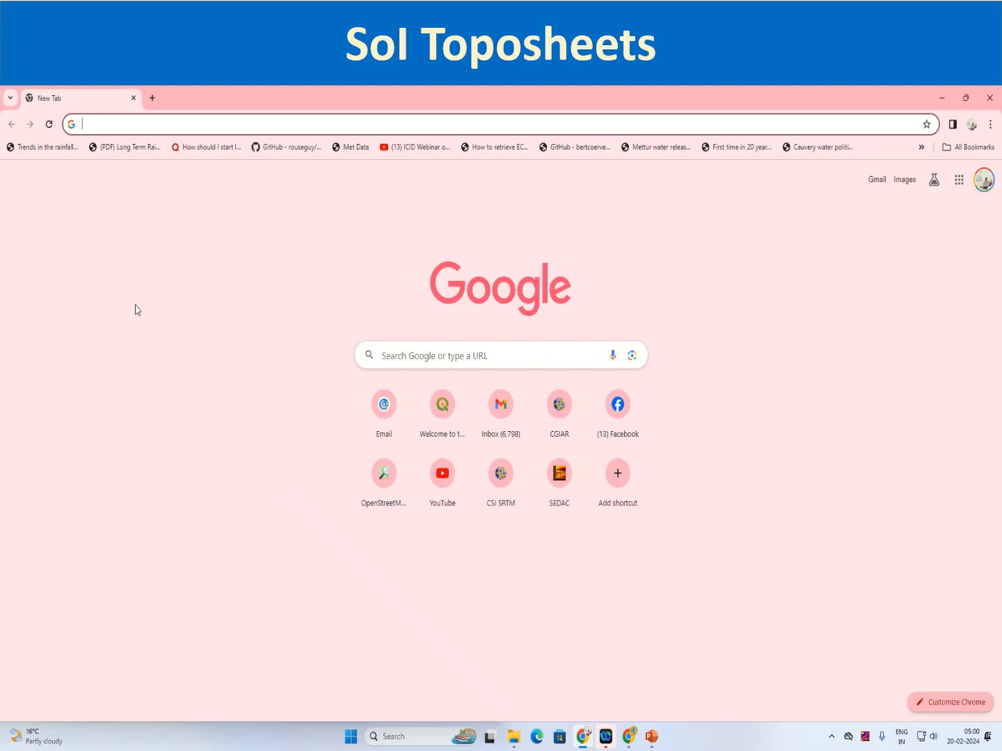
Search the web for "online maps soi" and open the sign-in page of the Survey of India Onlinemaps Portal
text(online mao)
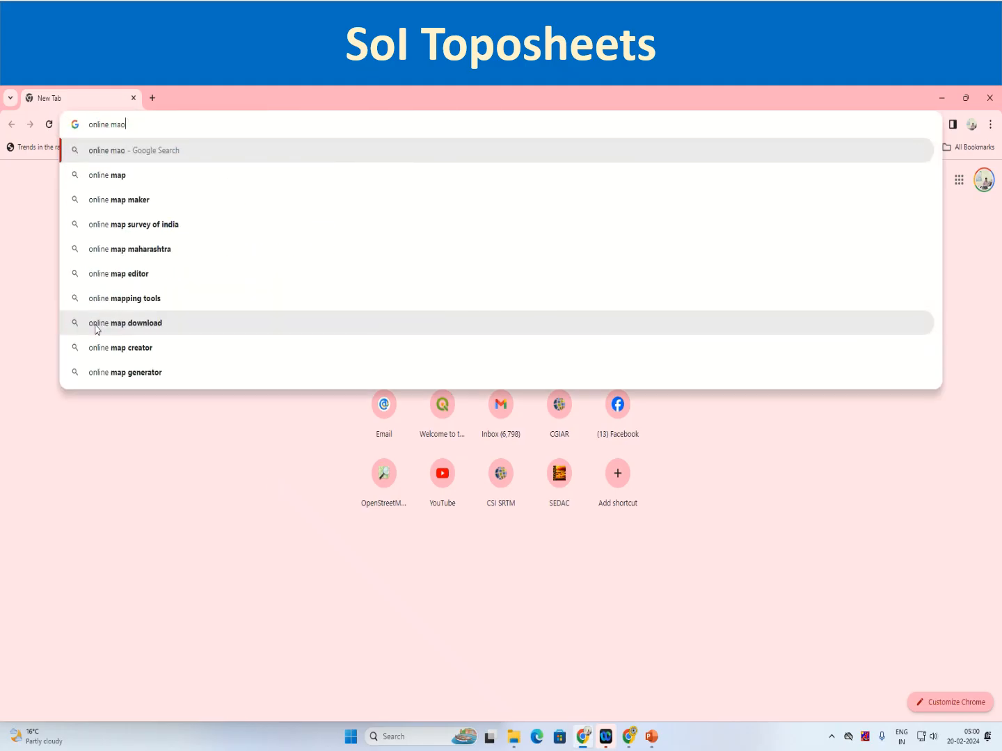
key(BackSpace)
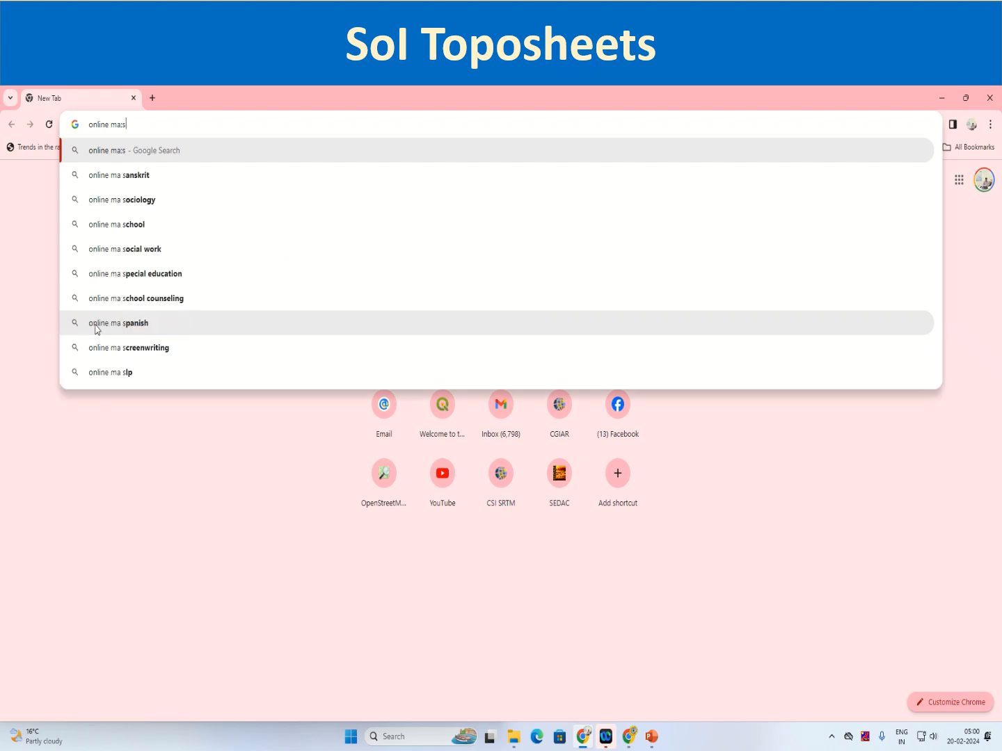
text(ps soi)
key(Return)
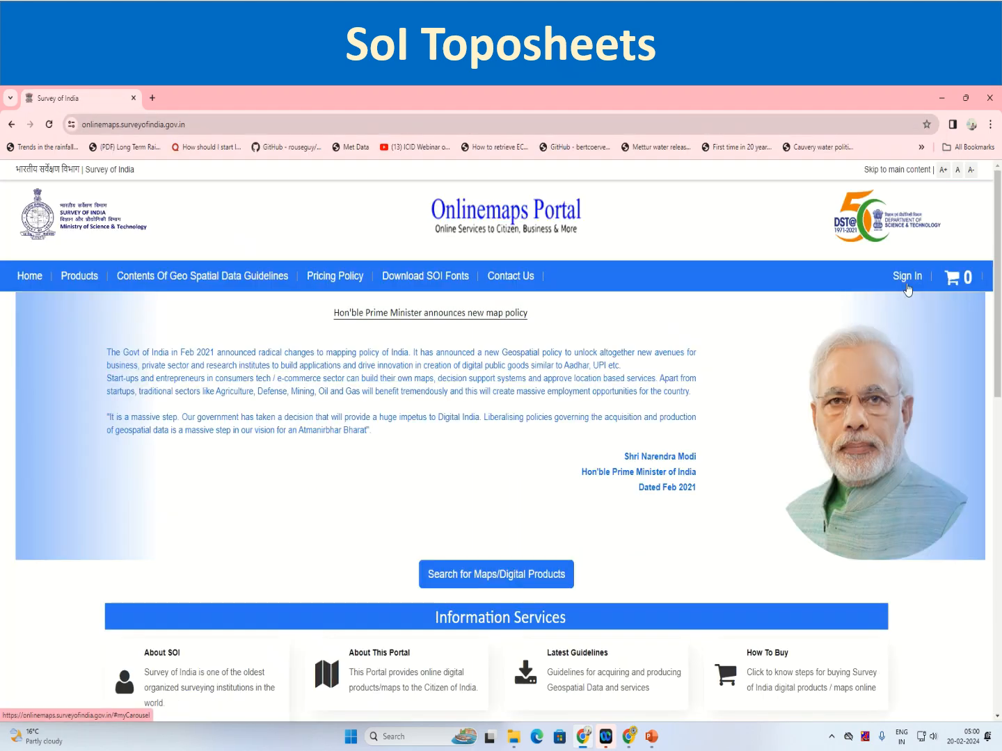
click(907, 276)
Try to sign in to the portal with the registered mobile number, the account password and the captcha
click(456, 363)
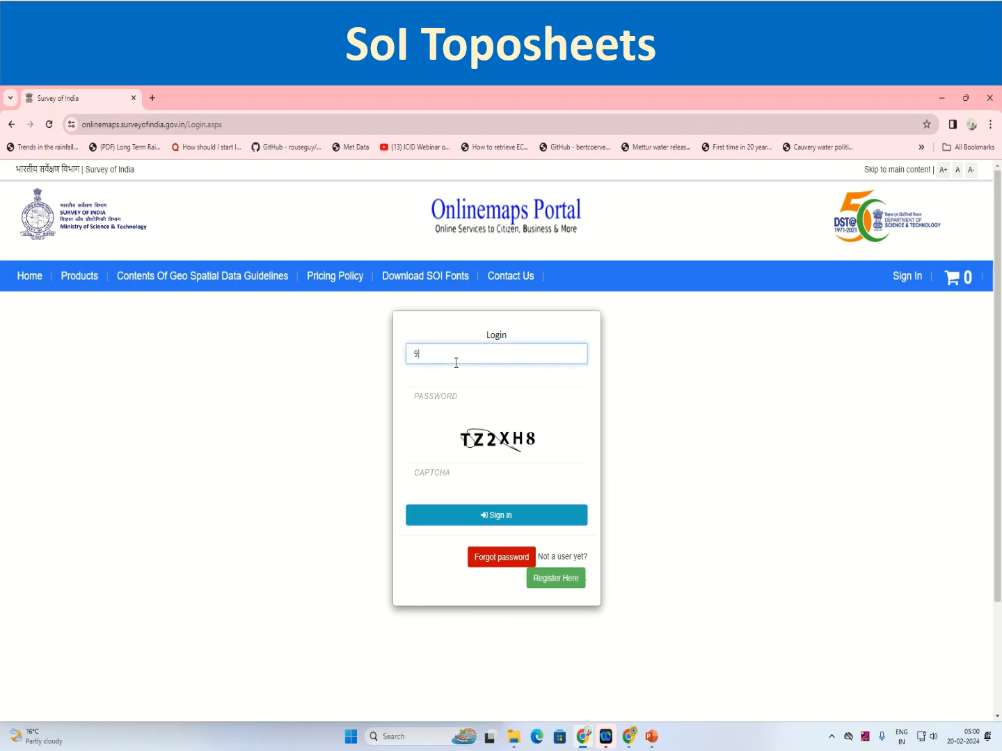
key(Tab)
text(***)
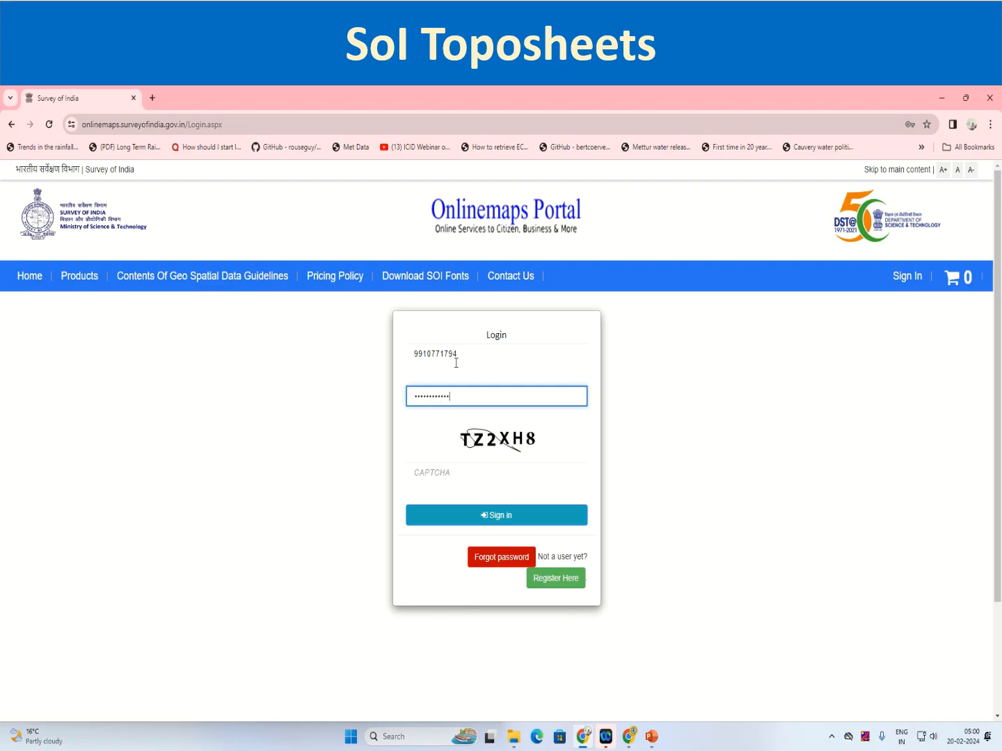
click(431, 475)
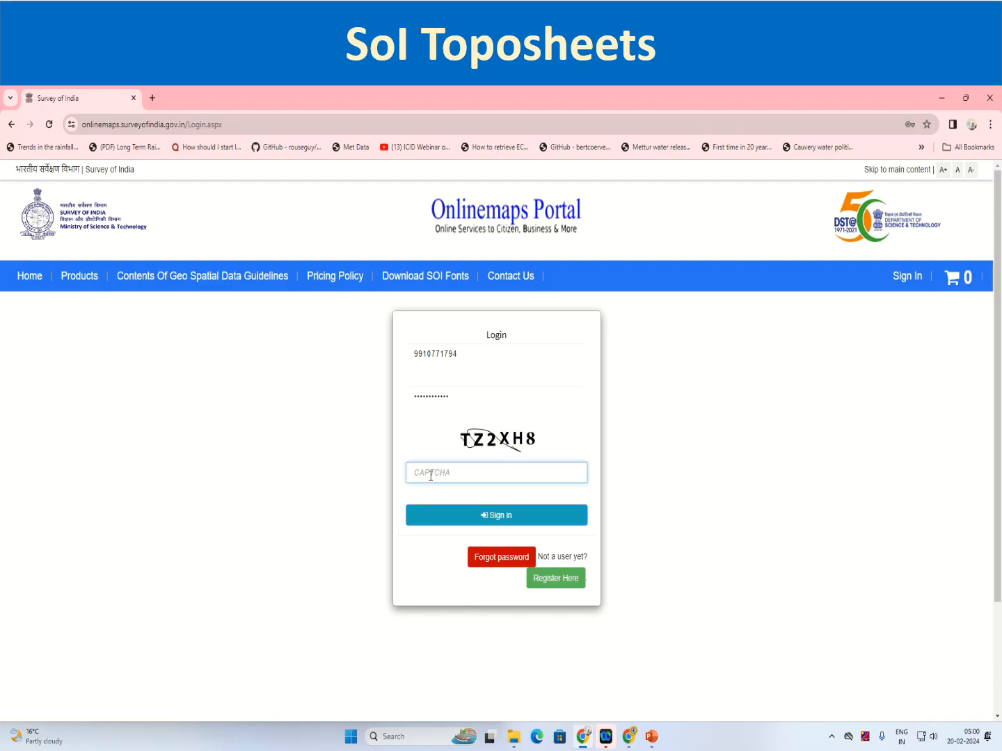
text(TZAXH8)
click(498, 528)
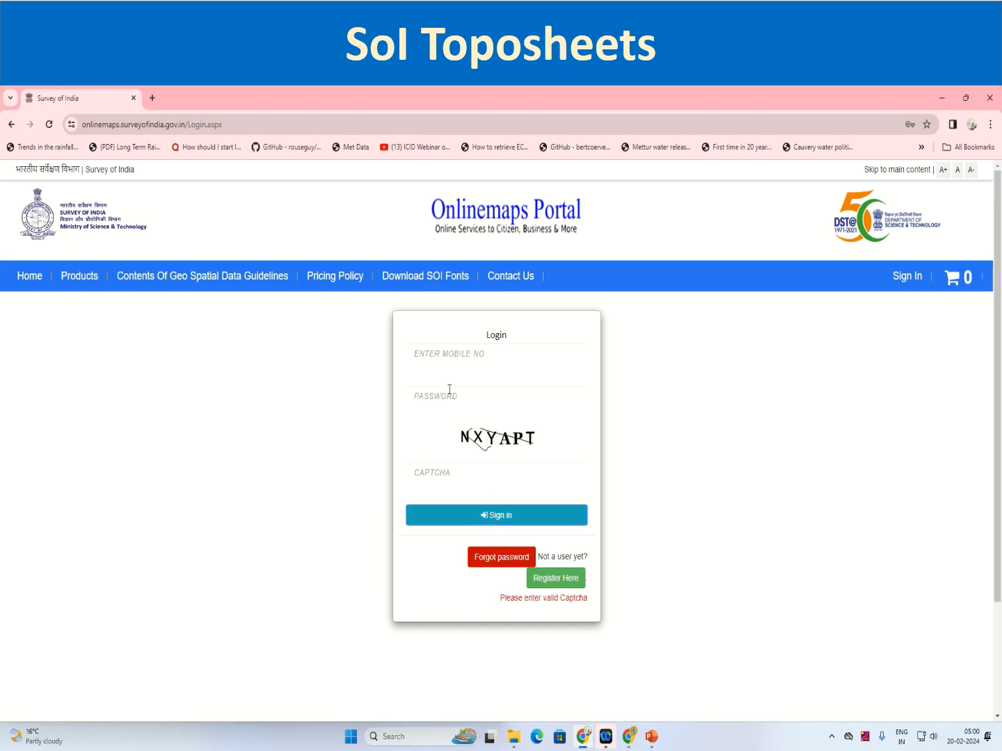
Sign in by entering the registered mobile number, the account password and the newly shown captcha
click(455, 360)
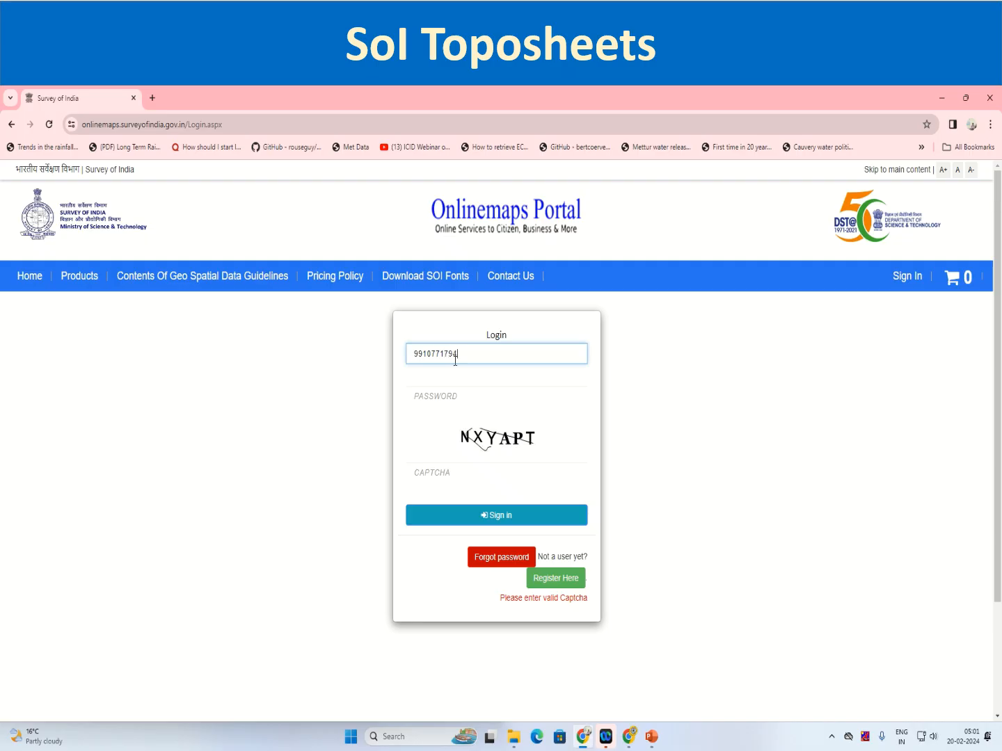
key(Tab)
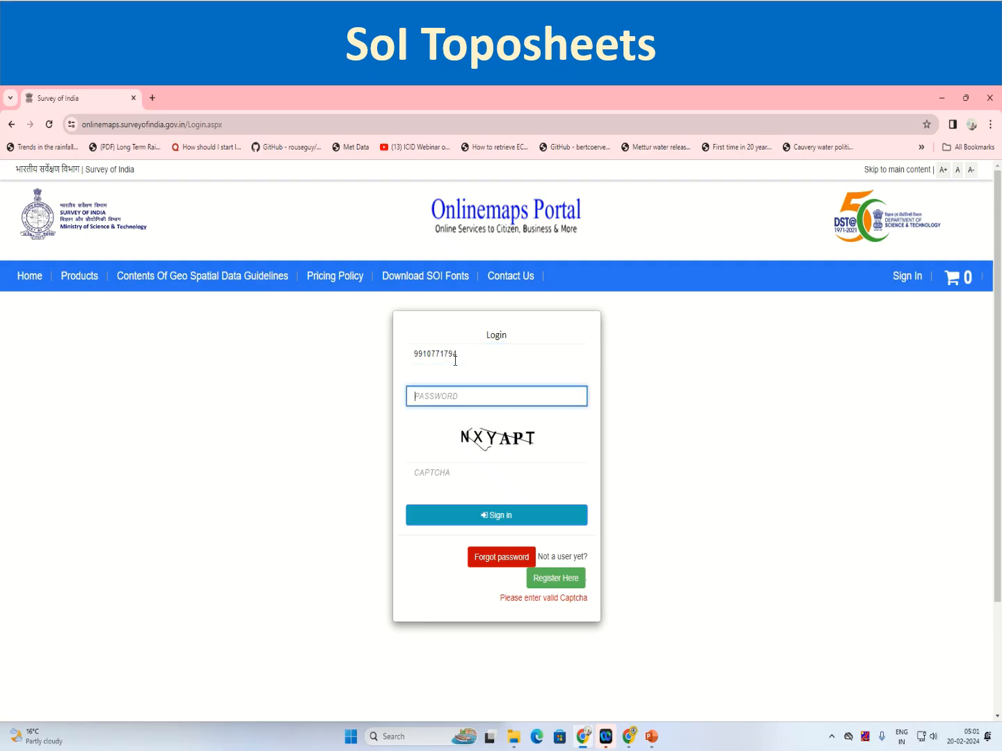
text(***********)
click(448, 472)
text(NX)
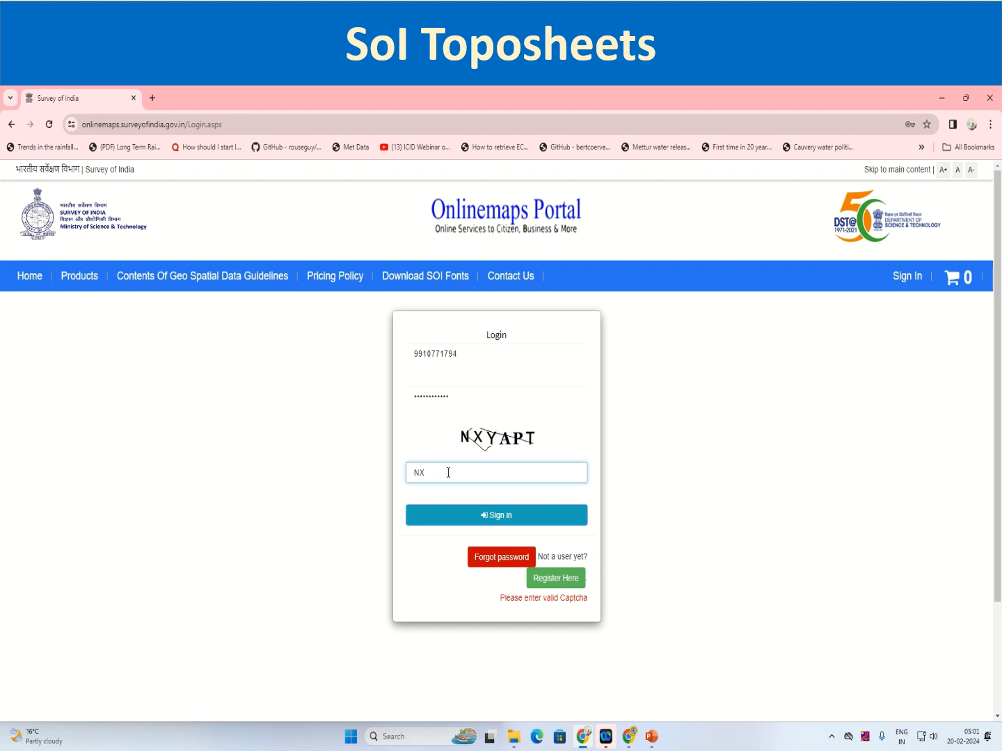
text(YAPT)
click(492, 520)
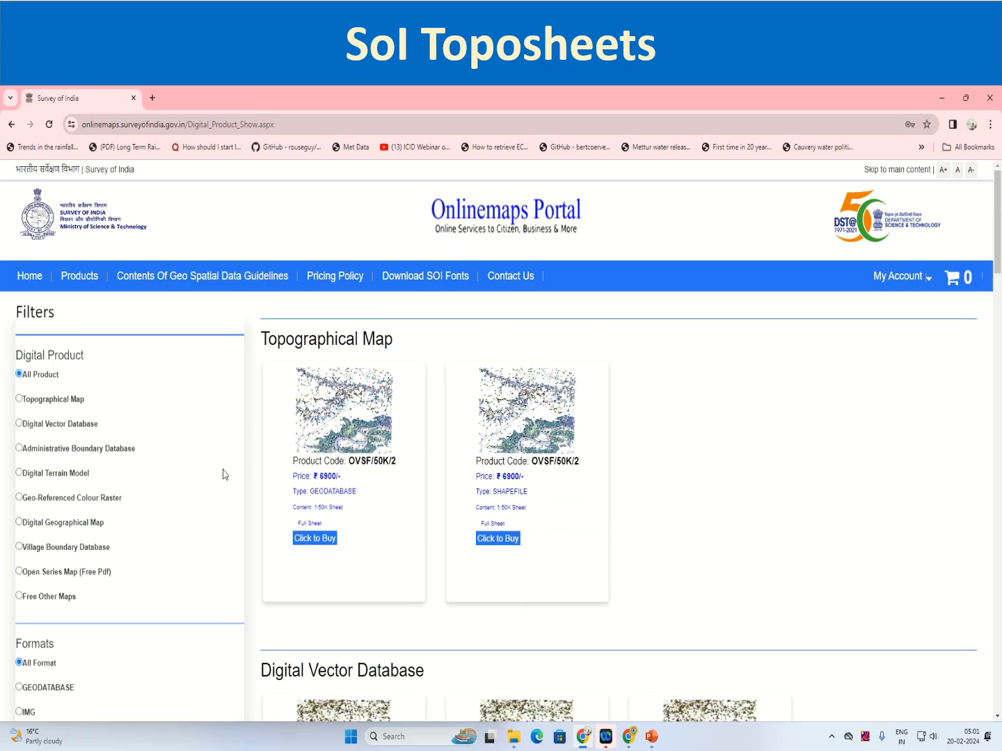
Filter the digital products to Open Series Map (Free Pdf) and open the order page of the free 1:50K sheet product
click(88, 279)
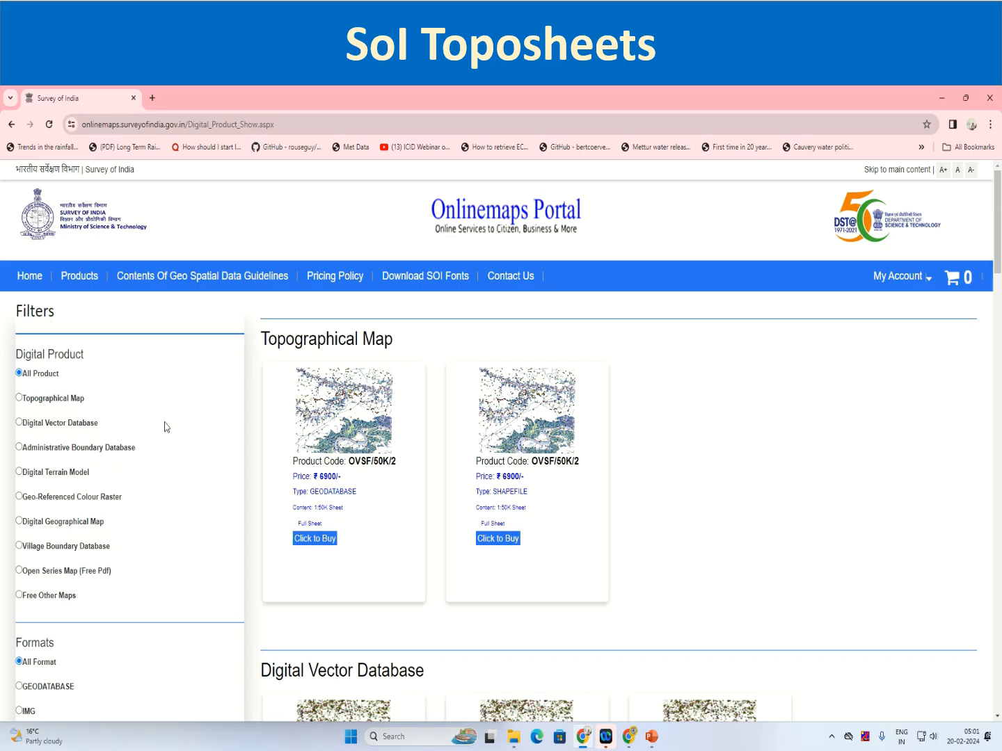
click(20, 574)
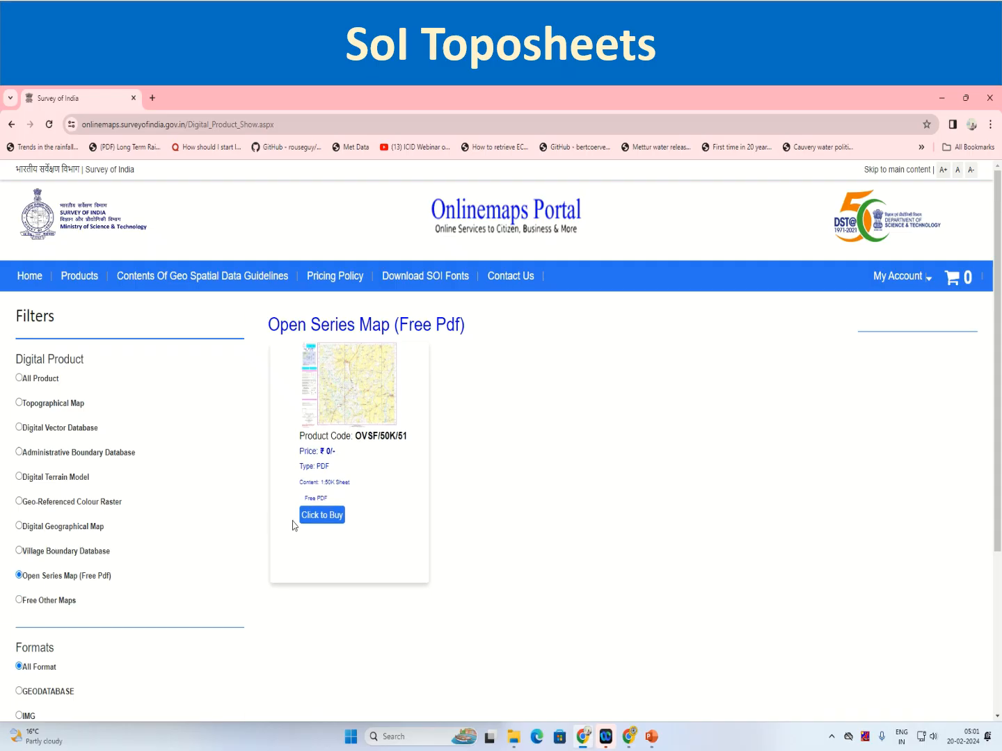
click(321, 516)
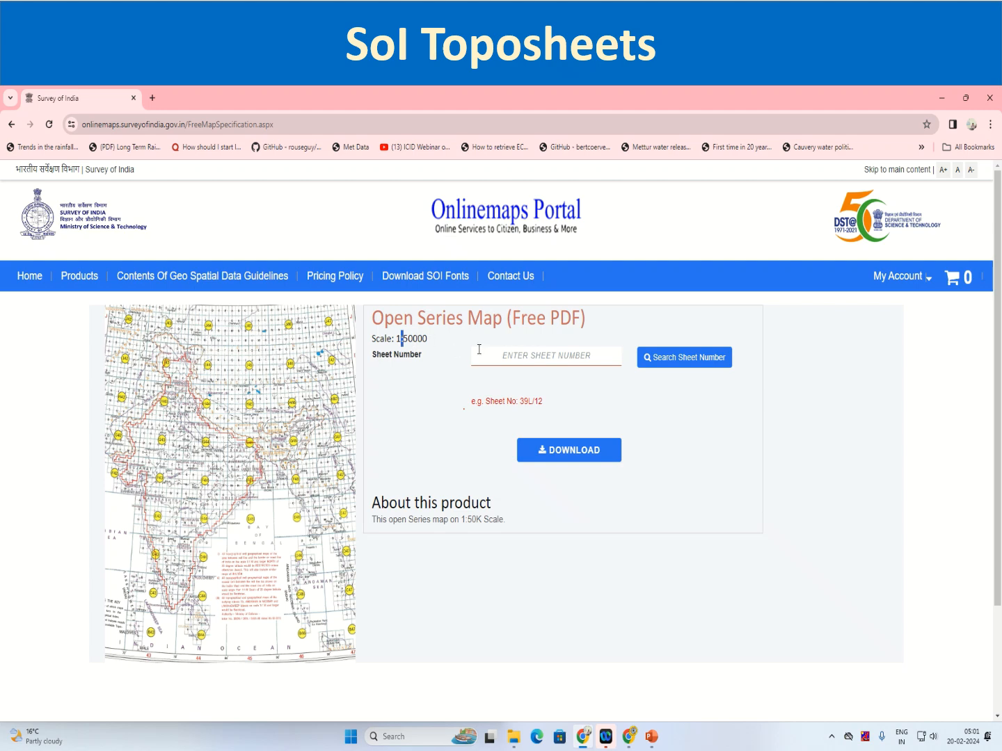
Enter 47F/14 as the sheet number for the Open Series Map
click(517, 358)
text(47)
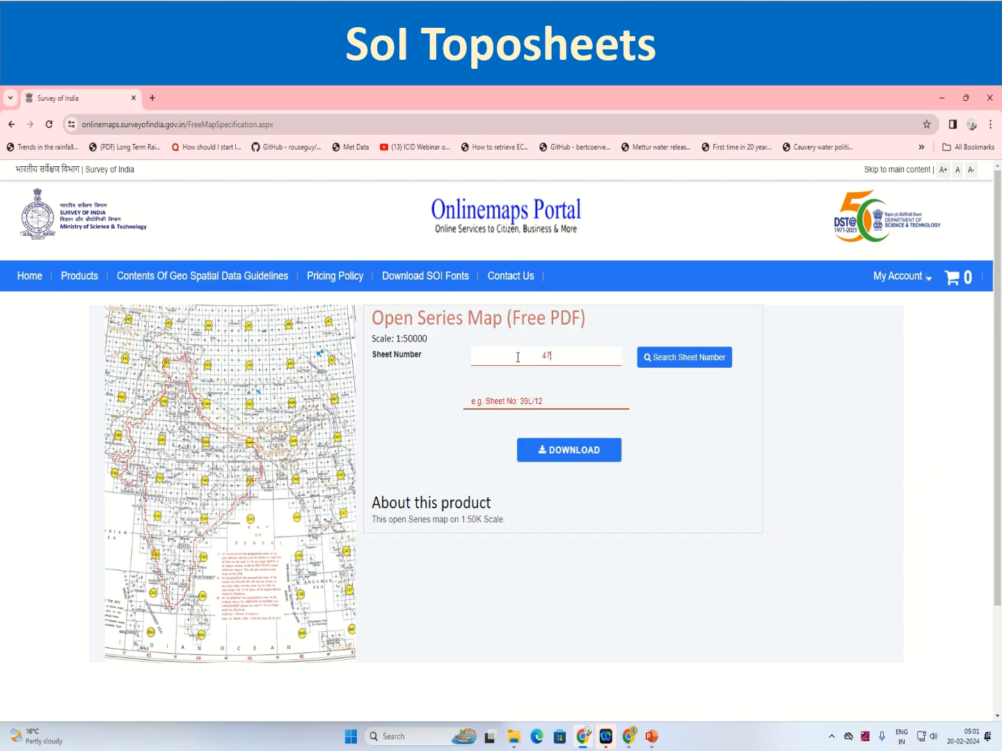
text(F/14)
click(686, 363)
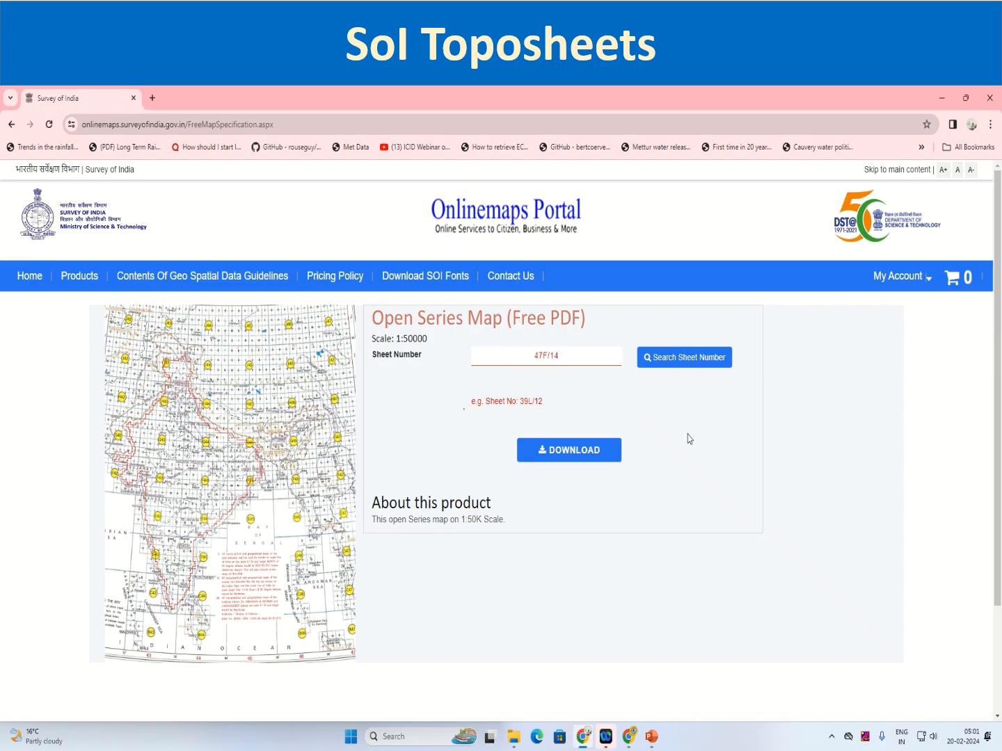
click(668, 359)
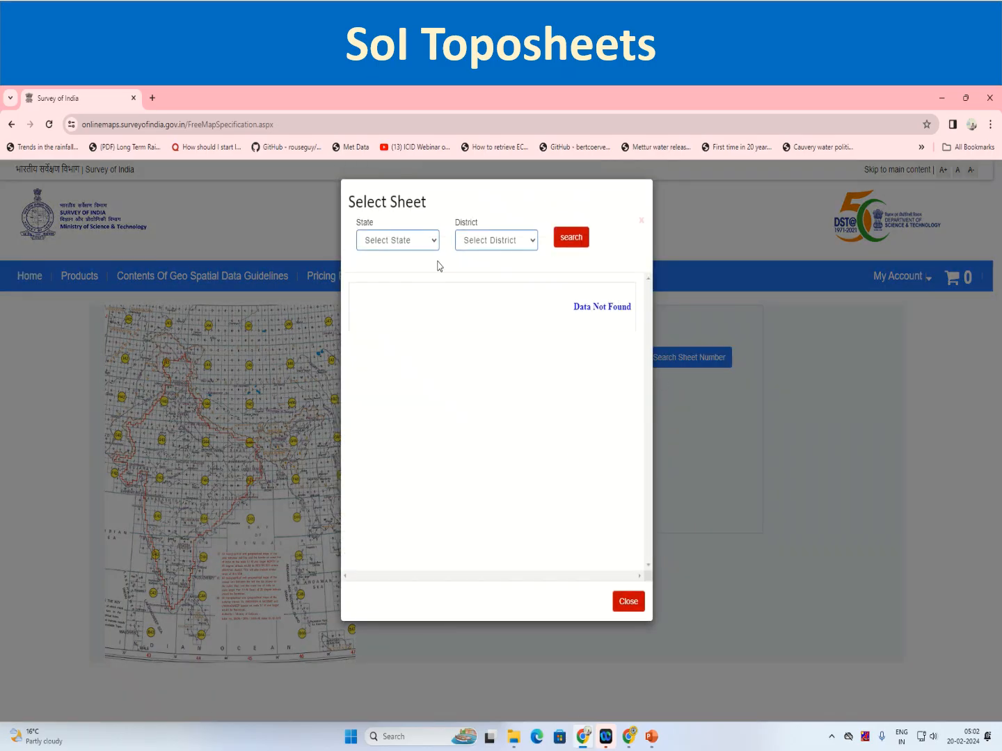
click(629, 601)
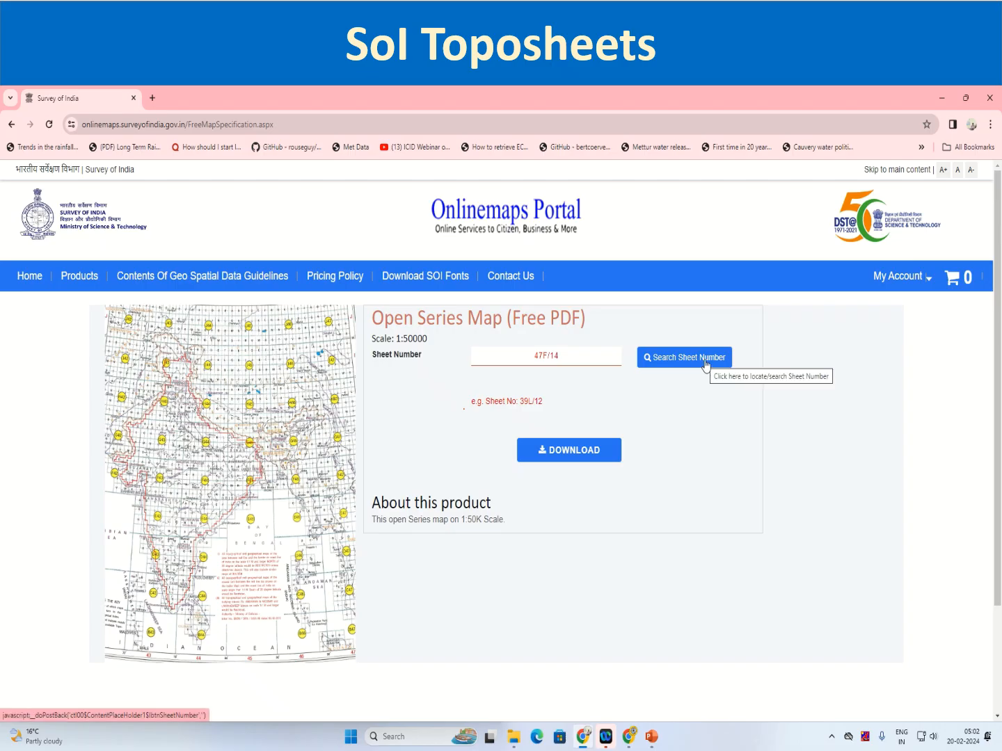
Examine the India sheet index map enlarged in a separate browser tab, covering the central and southern sheets, and close that tab
right_click(267, 479)
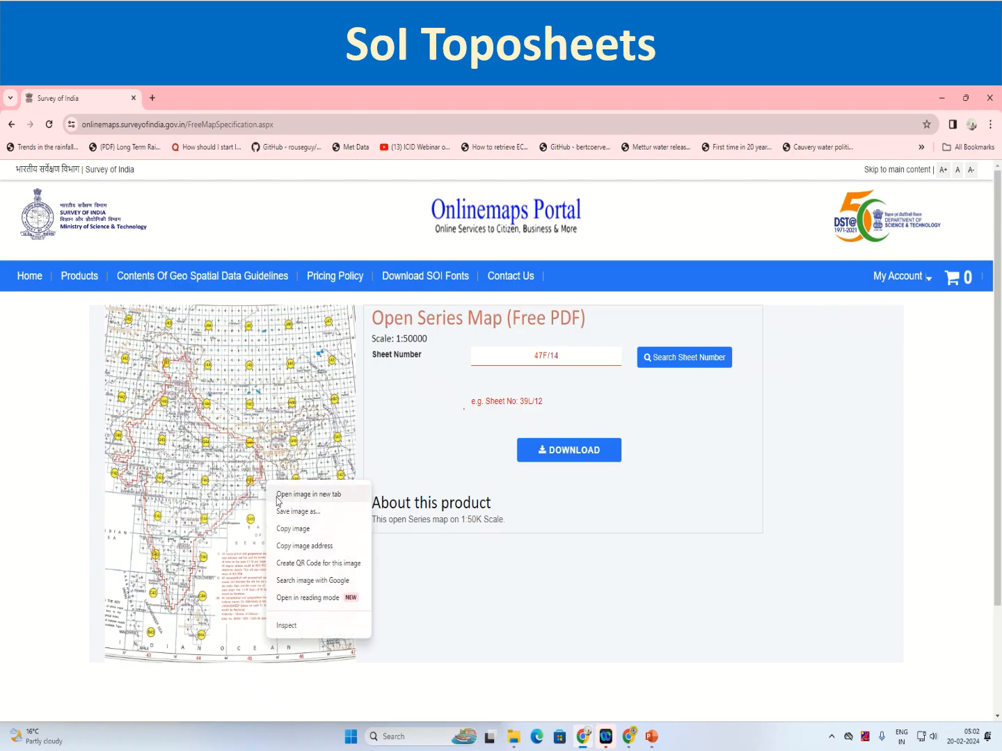
click(278, 495)
click(181, 98)
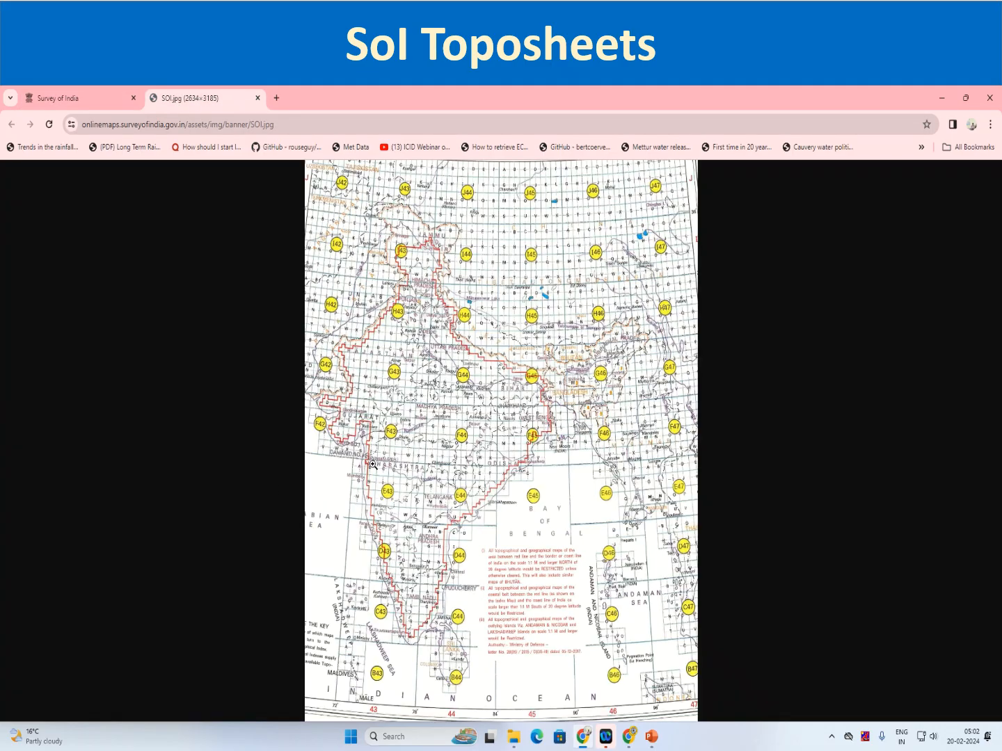
click(438, 407)
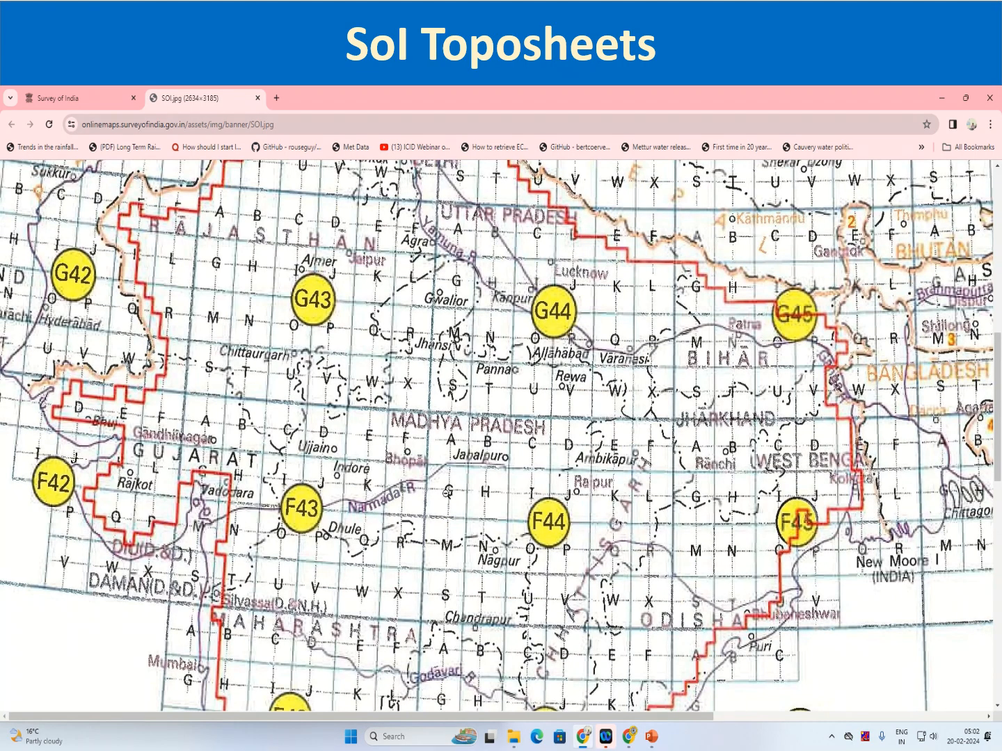
scroll(489, 550, down, 3)
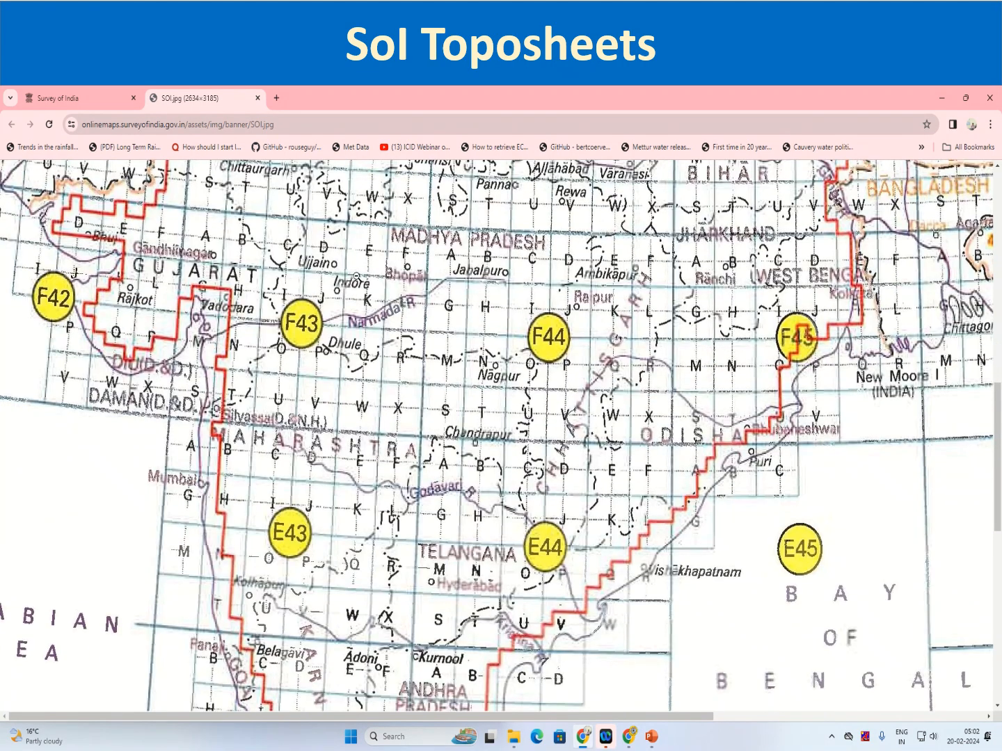
click(257, 97)
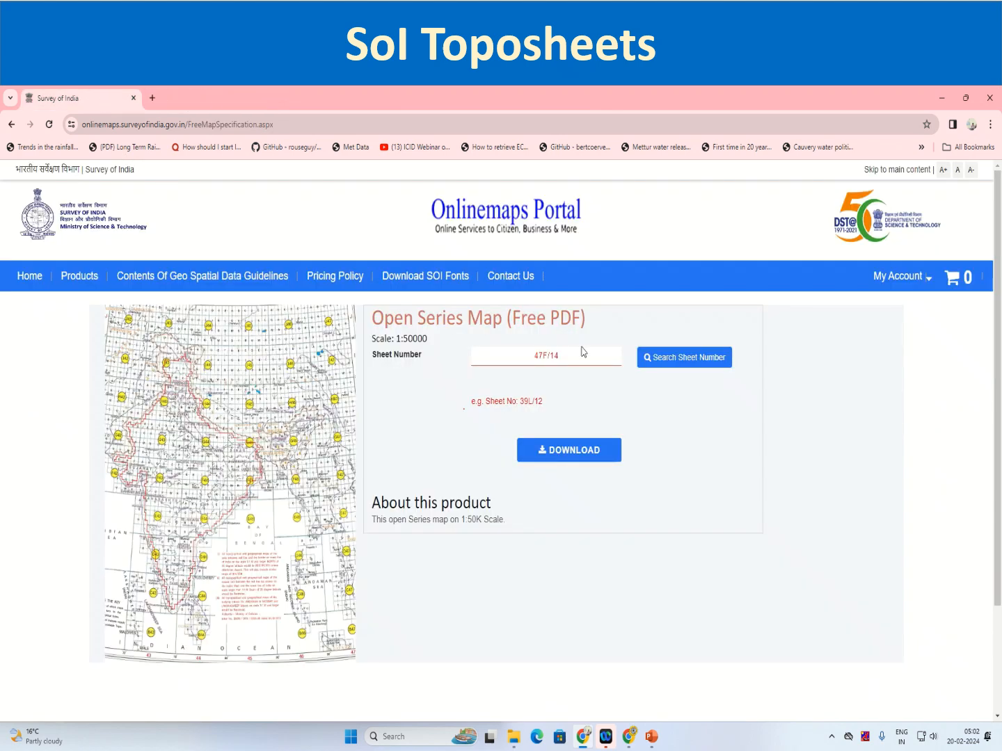
Search the available sheet numbers for the state Maharashtra and the district Pune
click(682, 369)
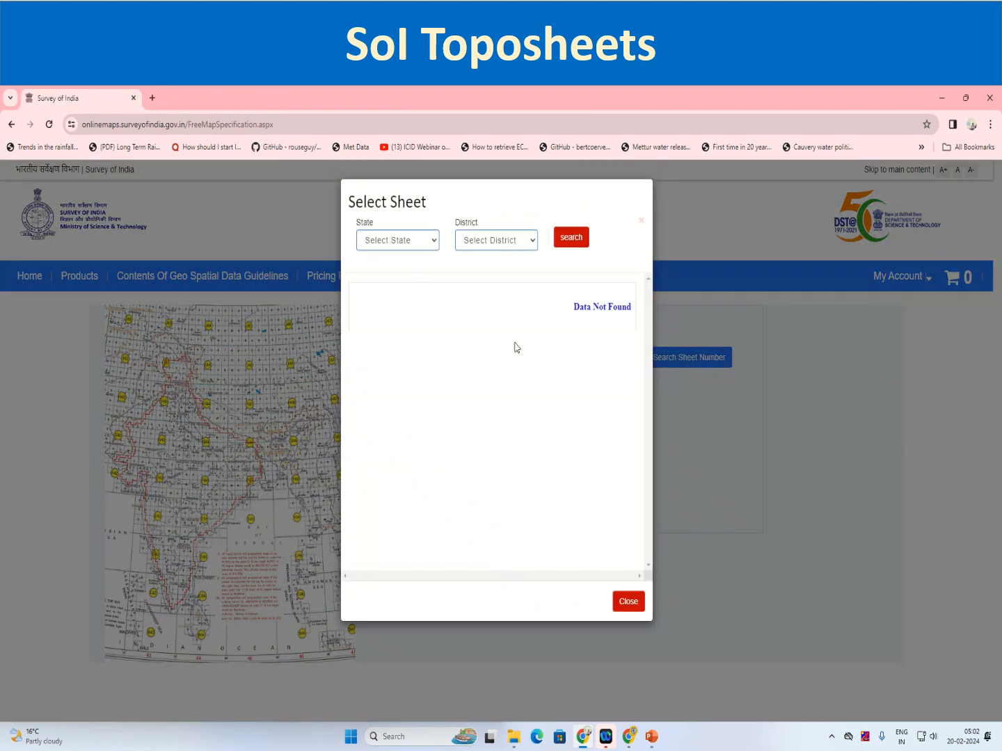
click(398, 247)
scroll(403, 384, down, 3)
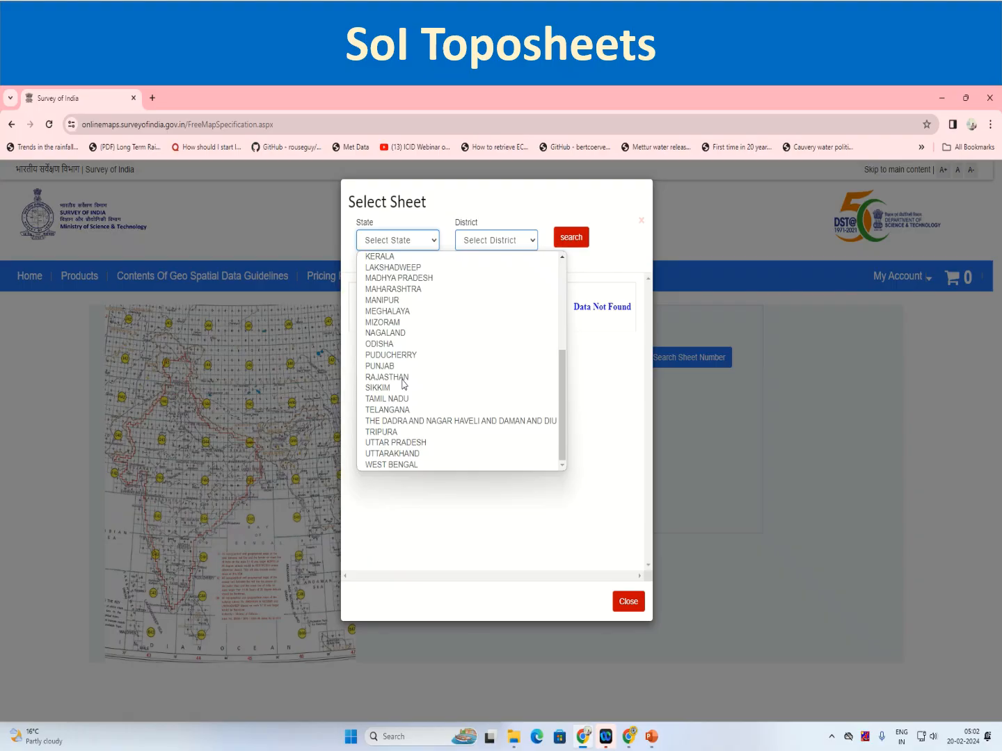
click(393, 289)
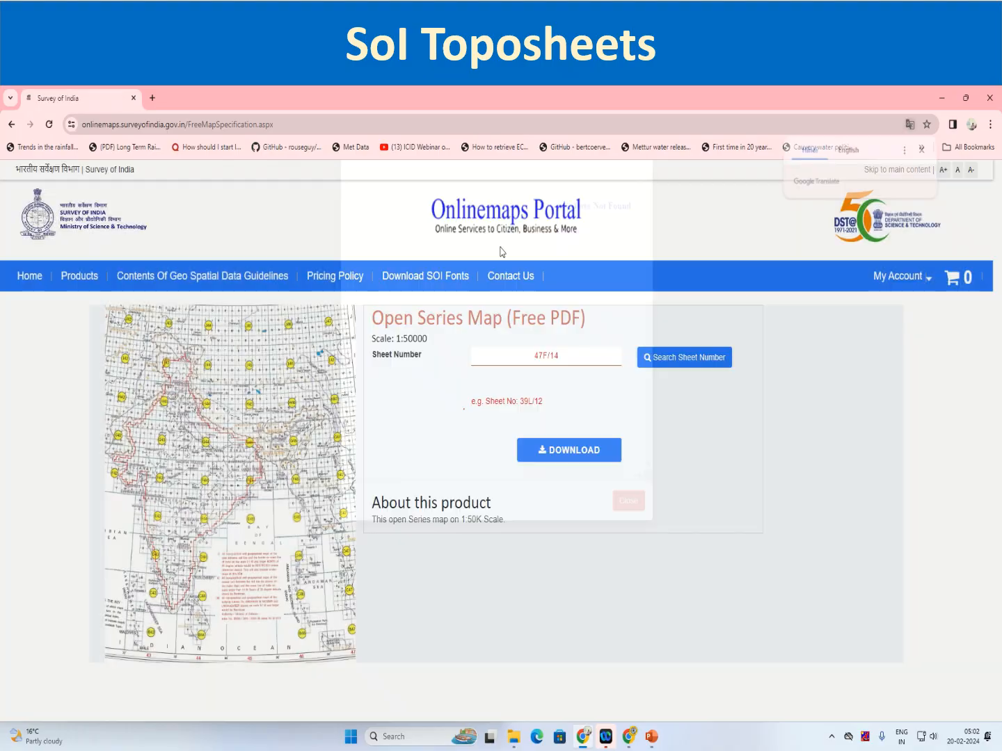
click(498, 242)
scroll(489, 425, down, 3)
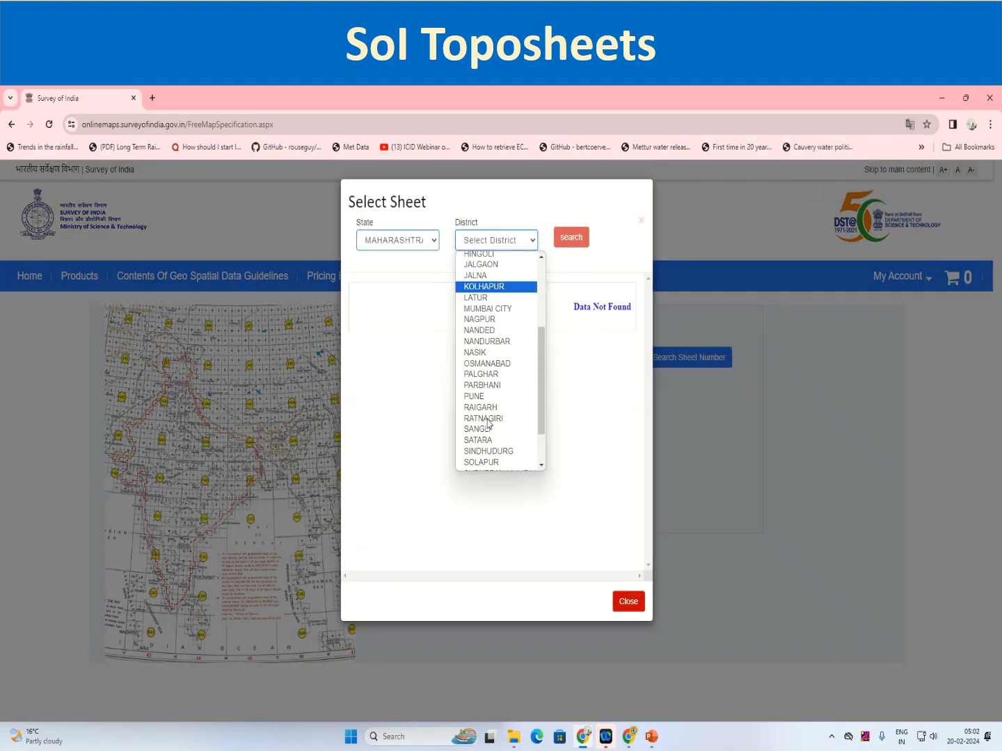
click(497, 345)
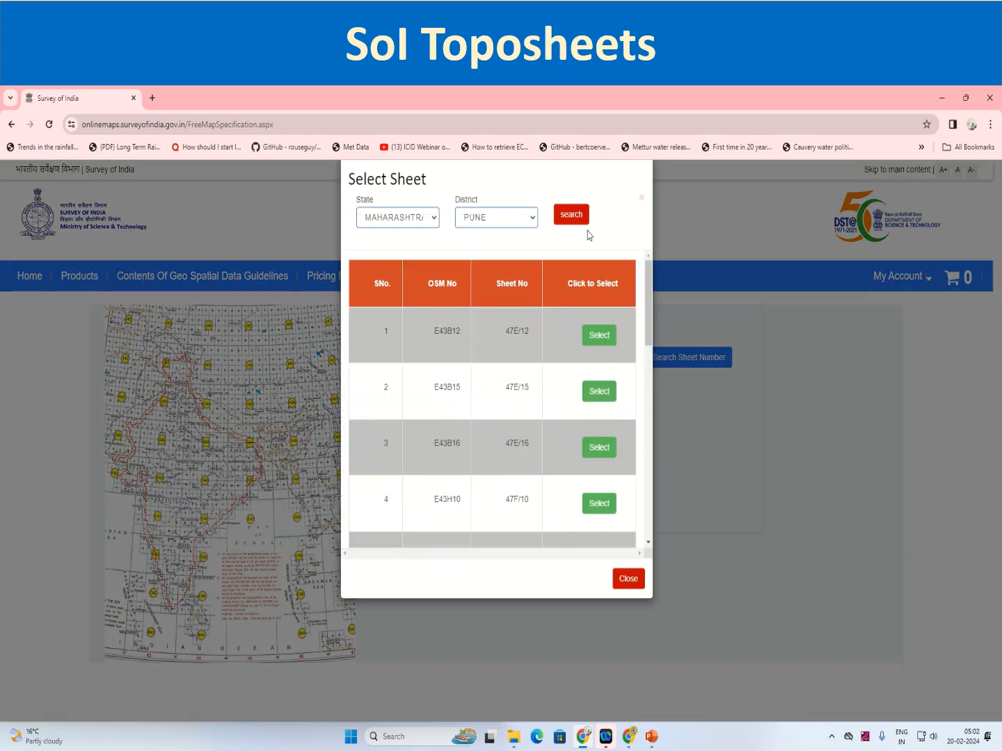
Select sheet 47F/14 from the list of Pune district sheets
drag(651, 347, 658, 567)
drag(665, 486, 669, 369)
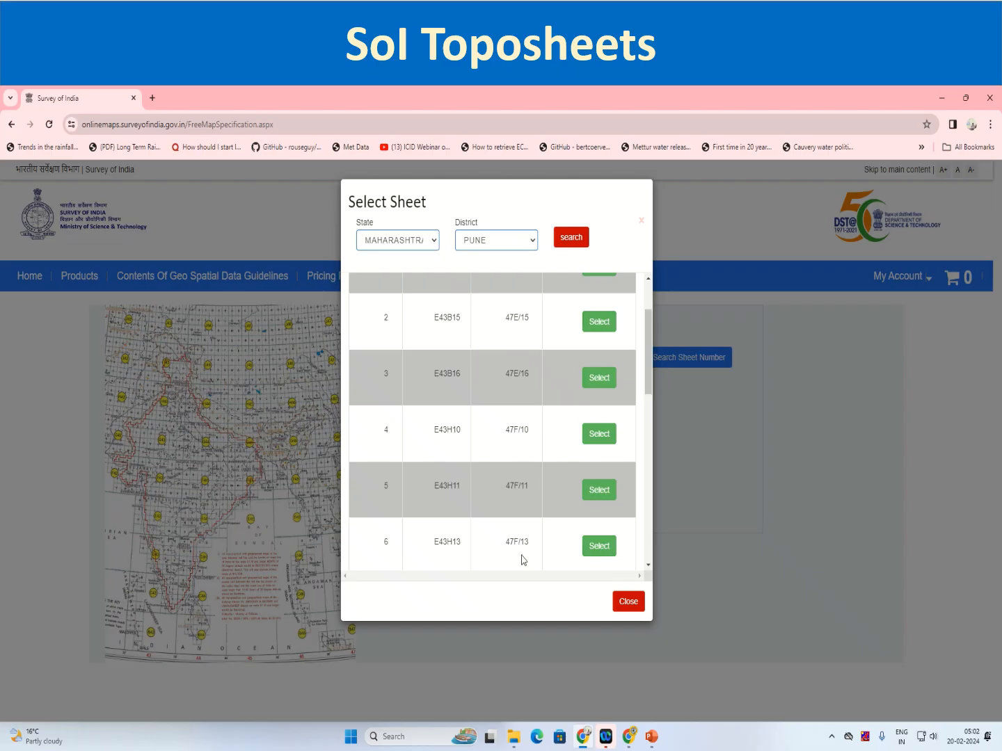
scroll(524, 553, down, 1)
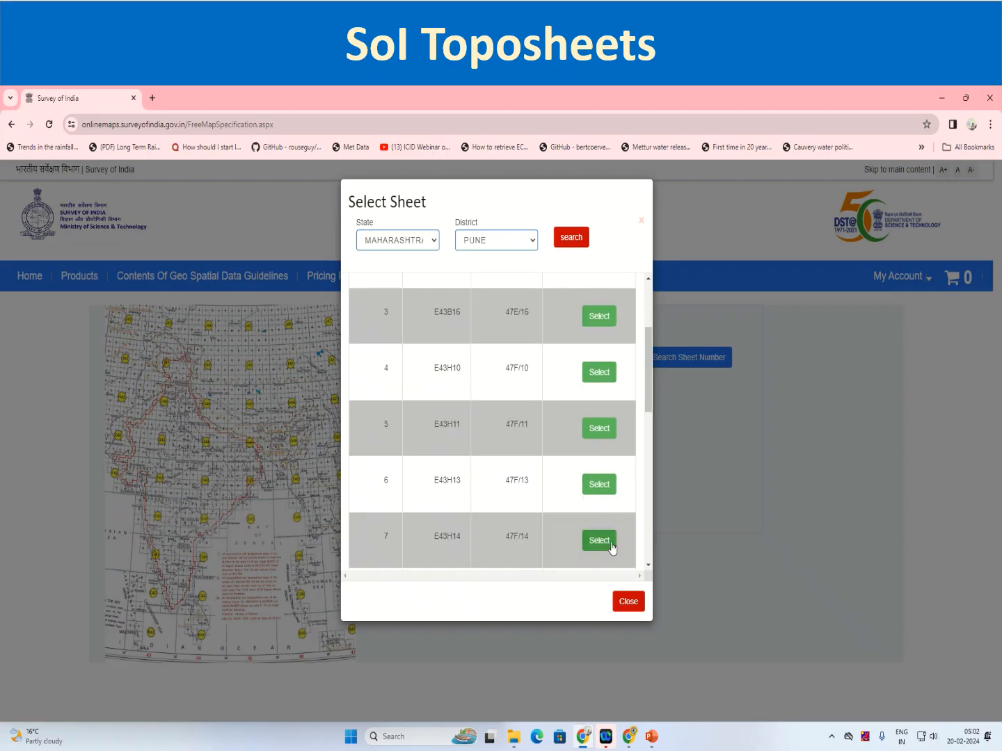
click(588, 541)
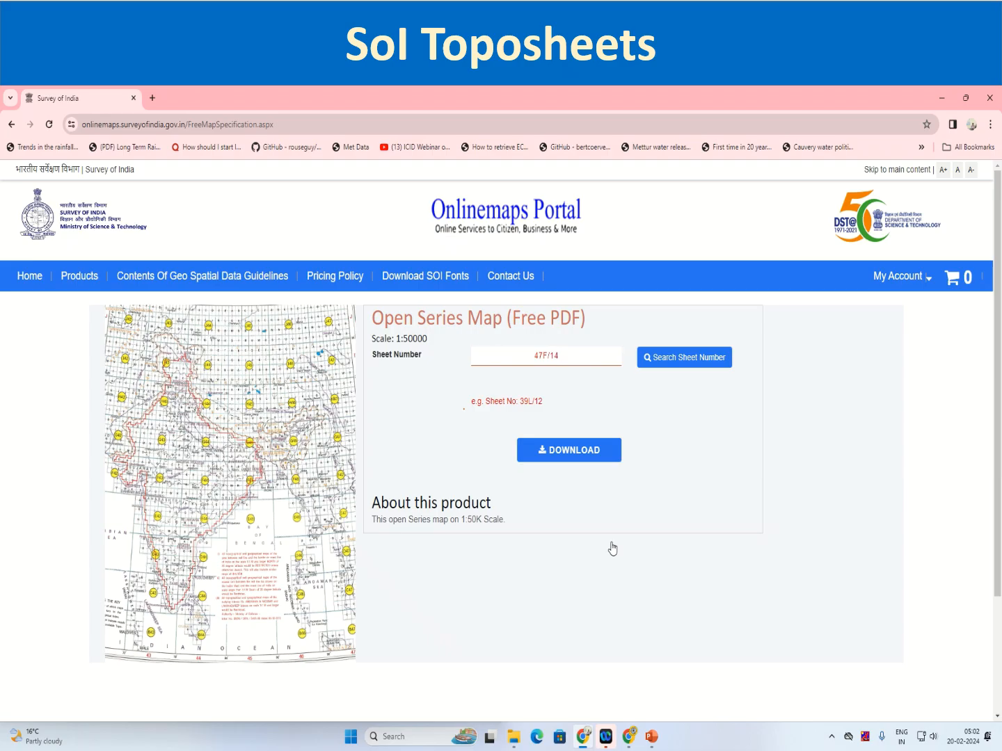
Download the selected sheet as PDF, entering the captcha and agreeing to the Survey of India privacy policy in the declaration
click(570, 462)
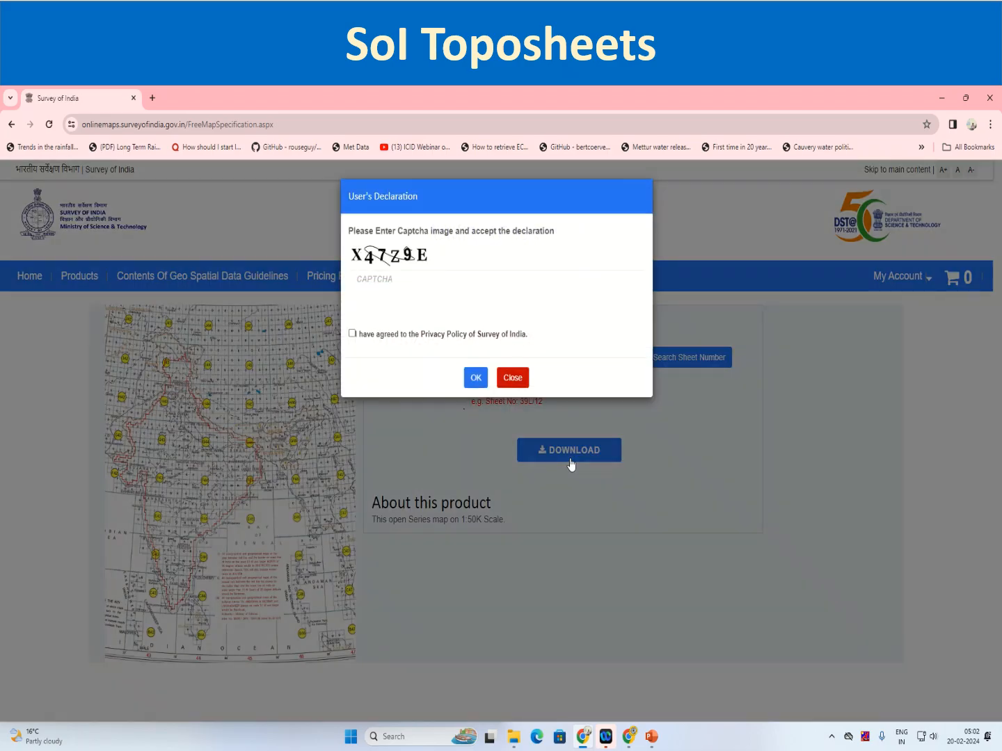
click(380, 278)
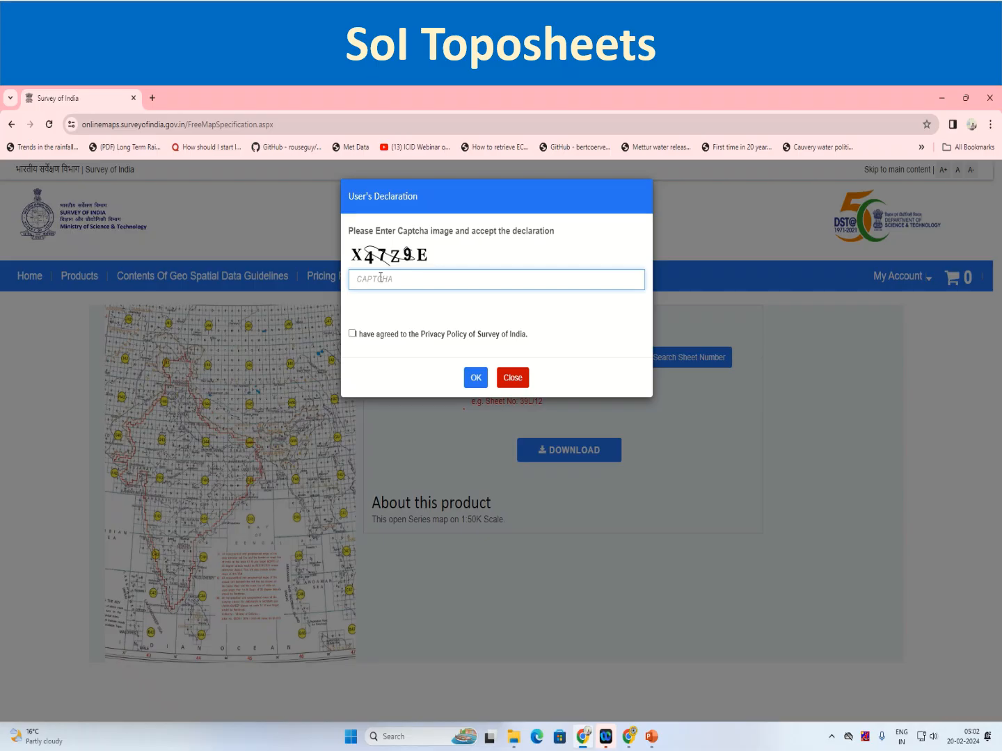
text(X47Z9E)
click(352, 334)
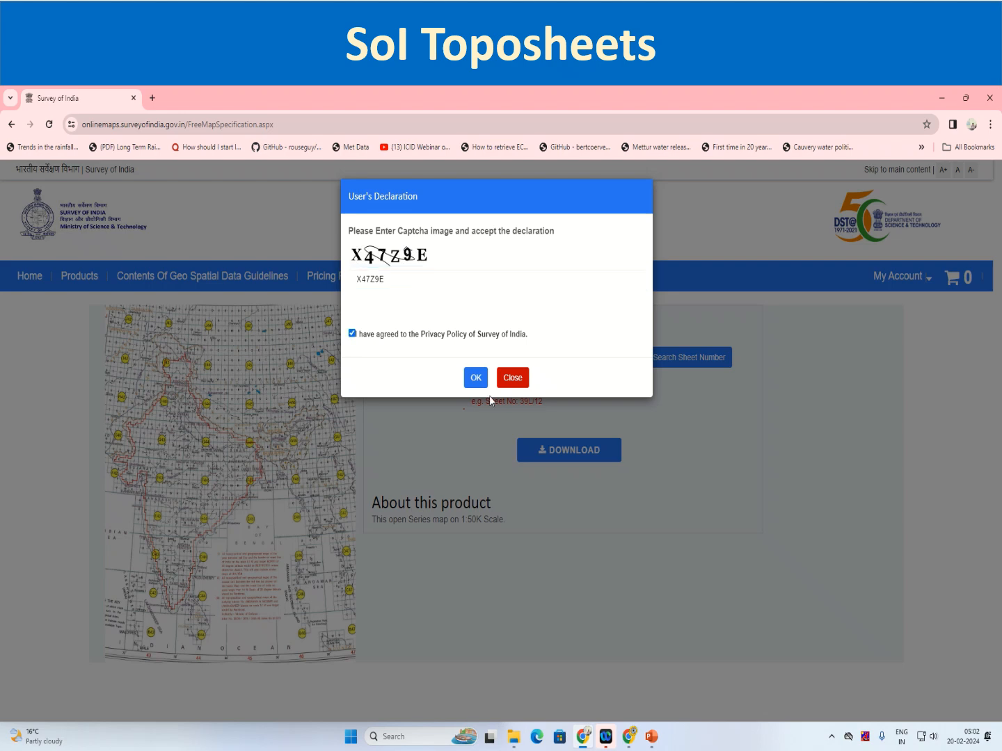
click(478, 380)
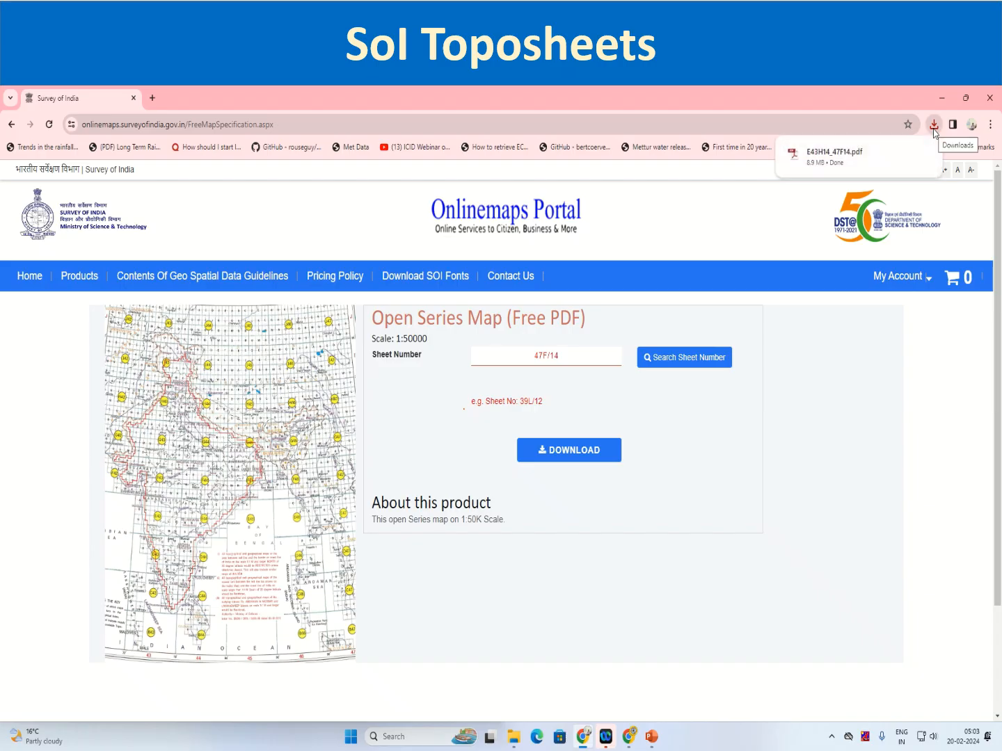
Open the downloaded E43H14_47F14.pdf and examine the toposheet at 110% zoom, covering the Pune city area along the lower edge and the marginal notes
click(835, 153)
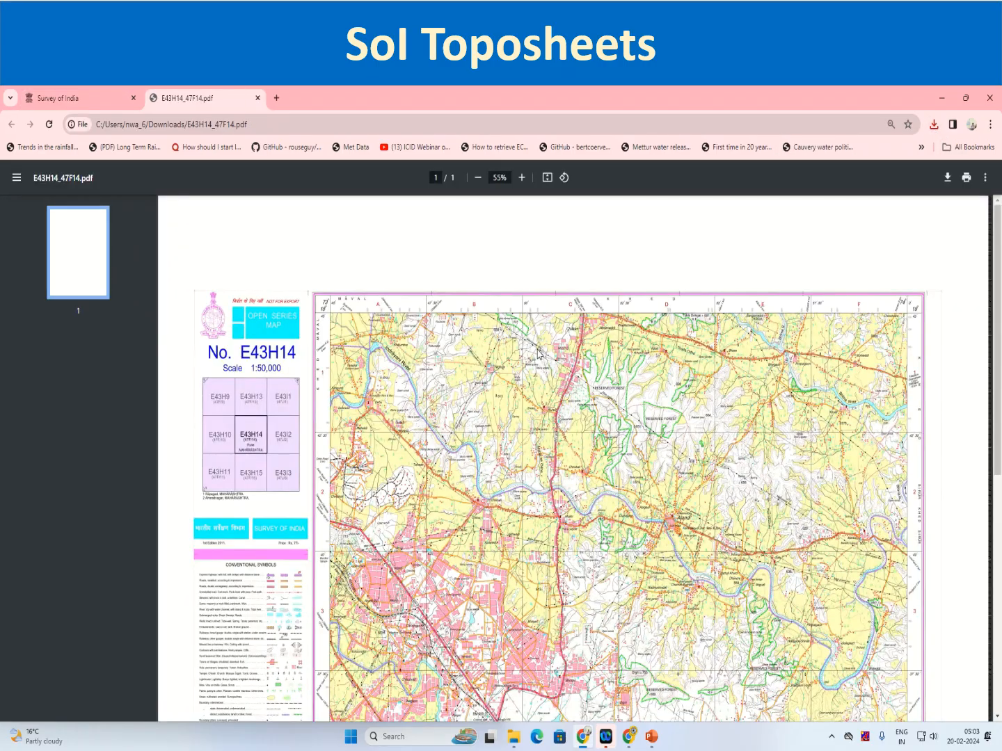
scroll(537, 355, down, 7)
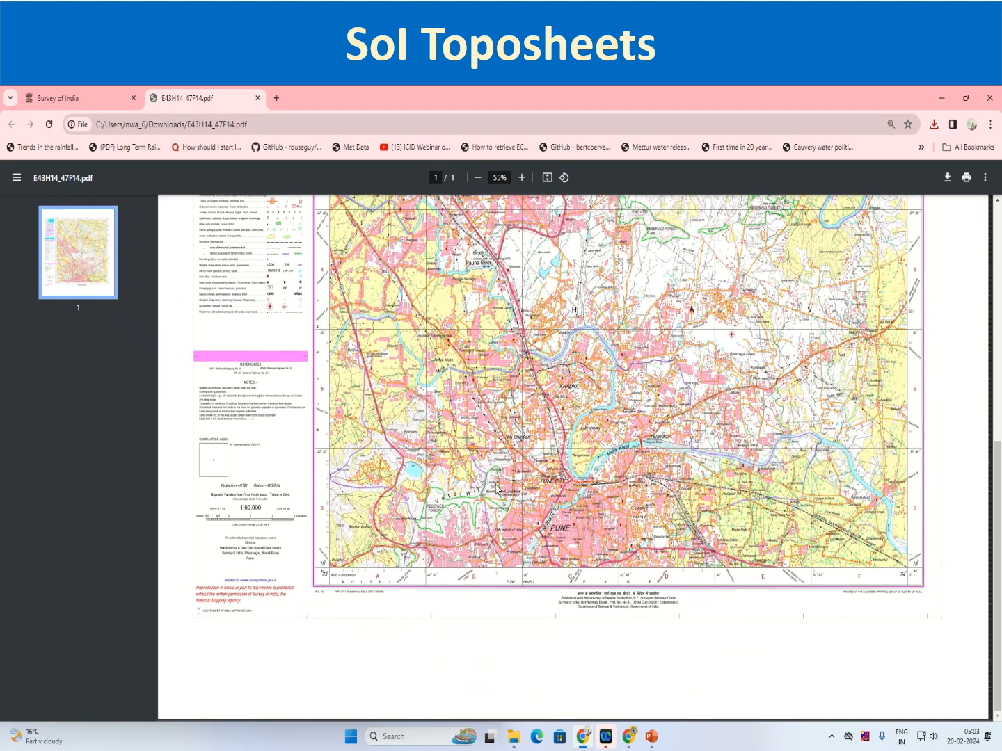
click(521, 178)
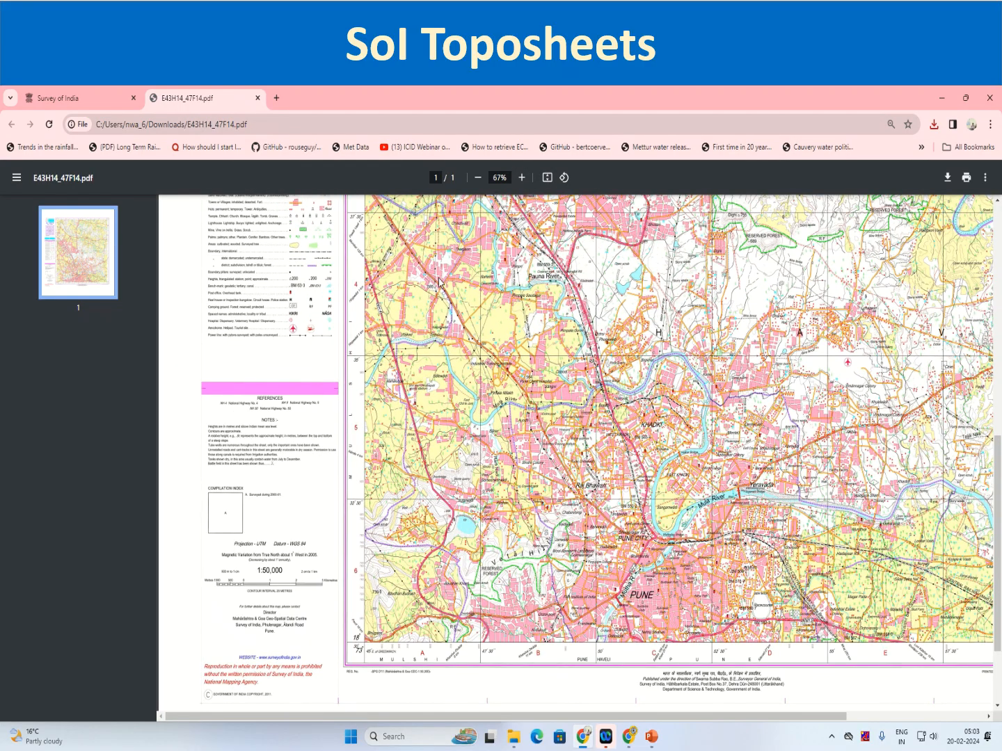
click(520, 183)
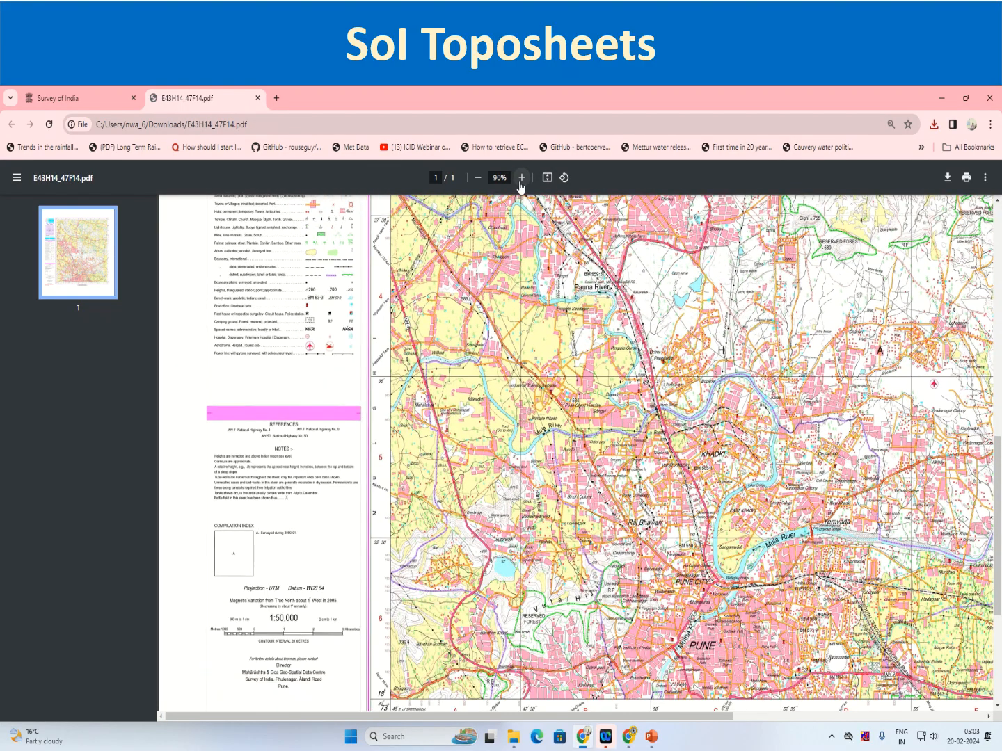
click(520, 179)
click(520, 178)
scroll(354, 487, down, 5)
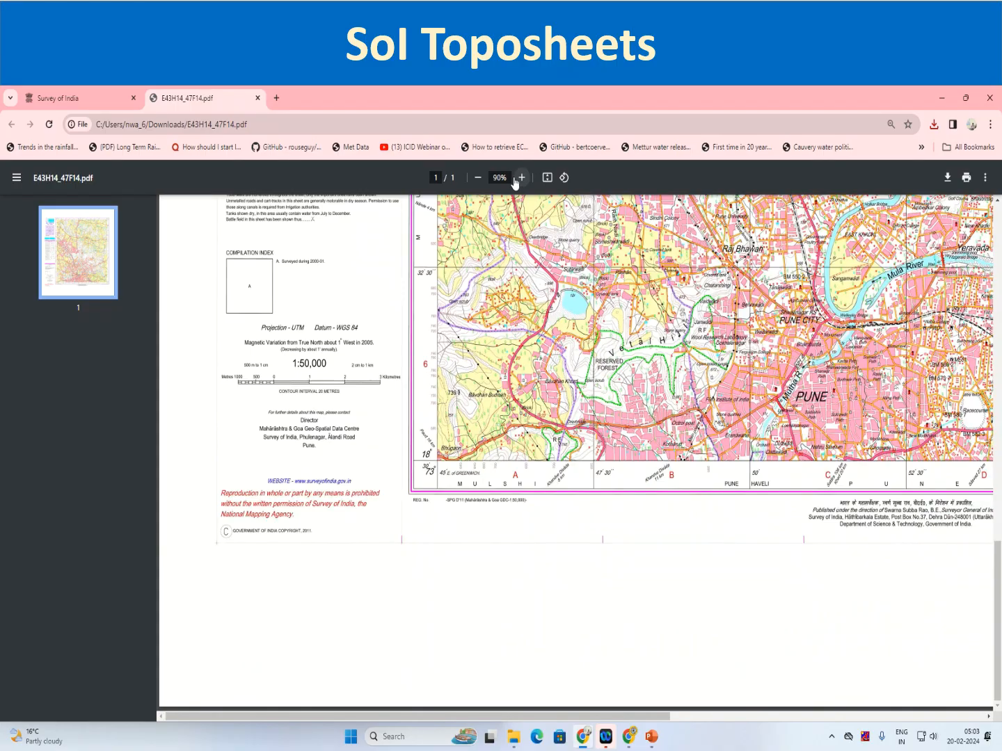
click(520, 177)
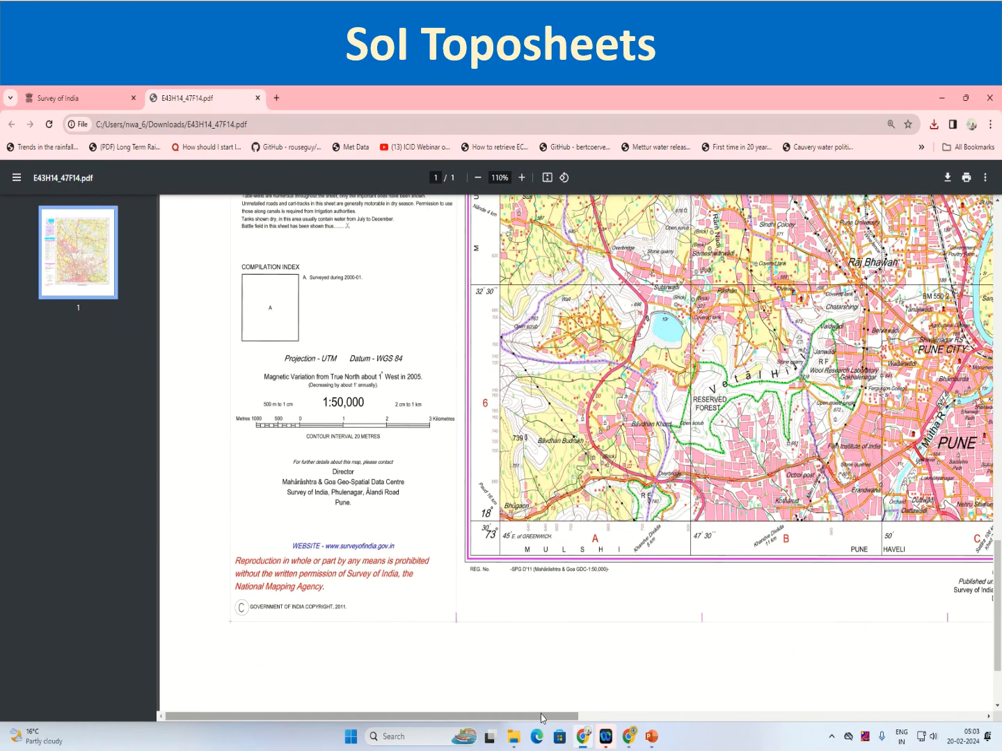
click(696, 716)
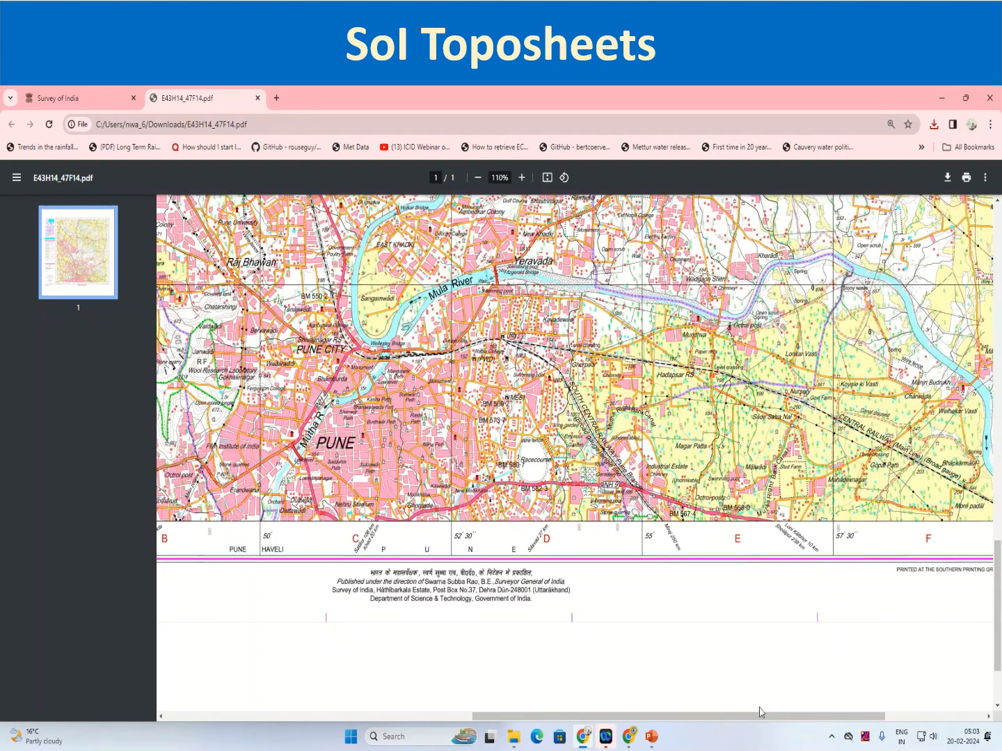
drag(762, 717, 457, 678)
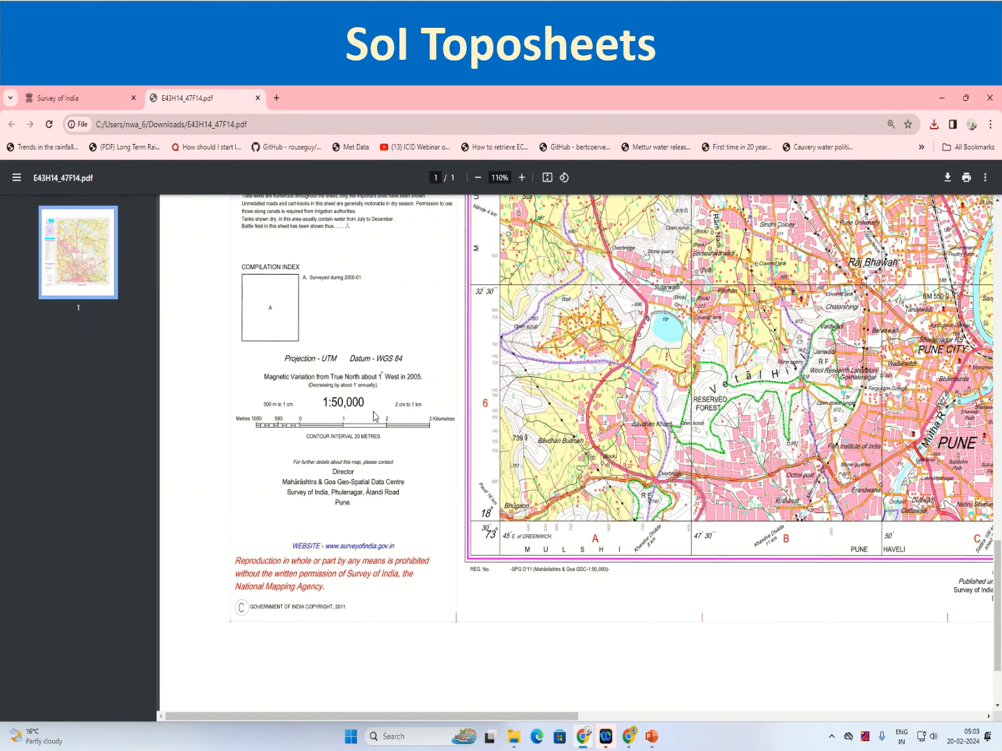
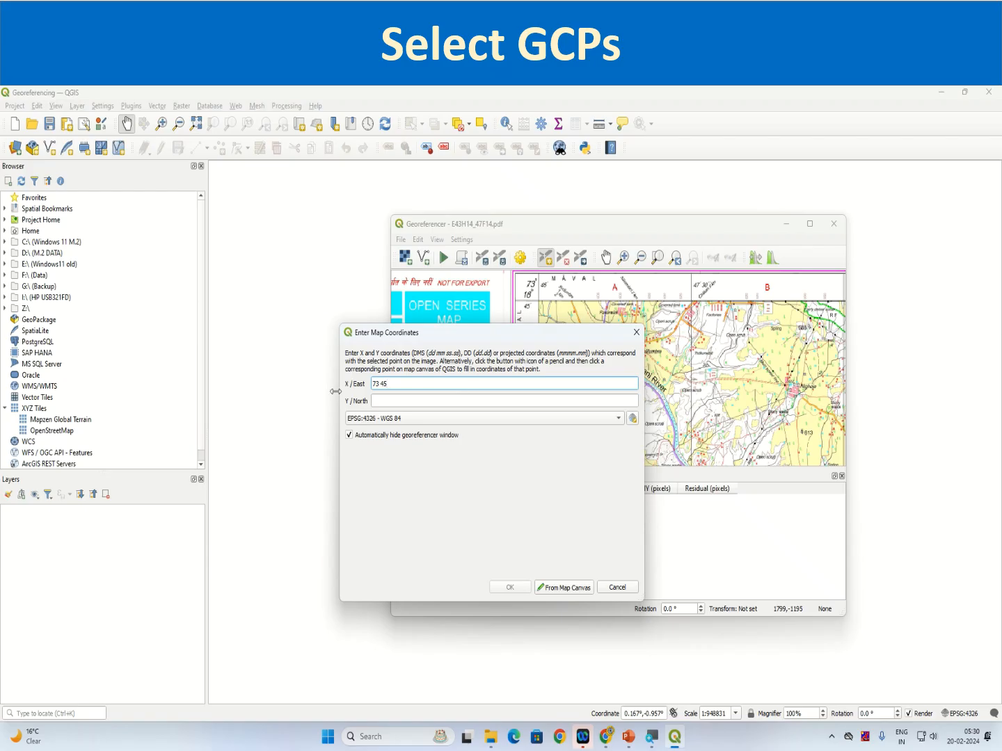
Set Y/North to 18 45 for the north-west corner control point, choose EPSG:4326 - WGS 84 and add the point
double_click(378, 389)
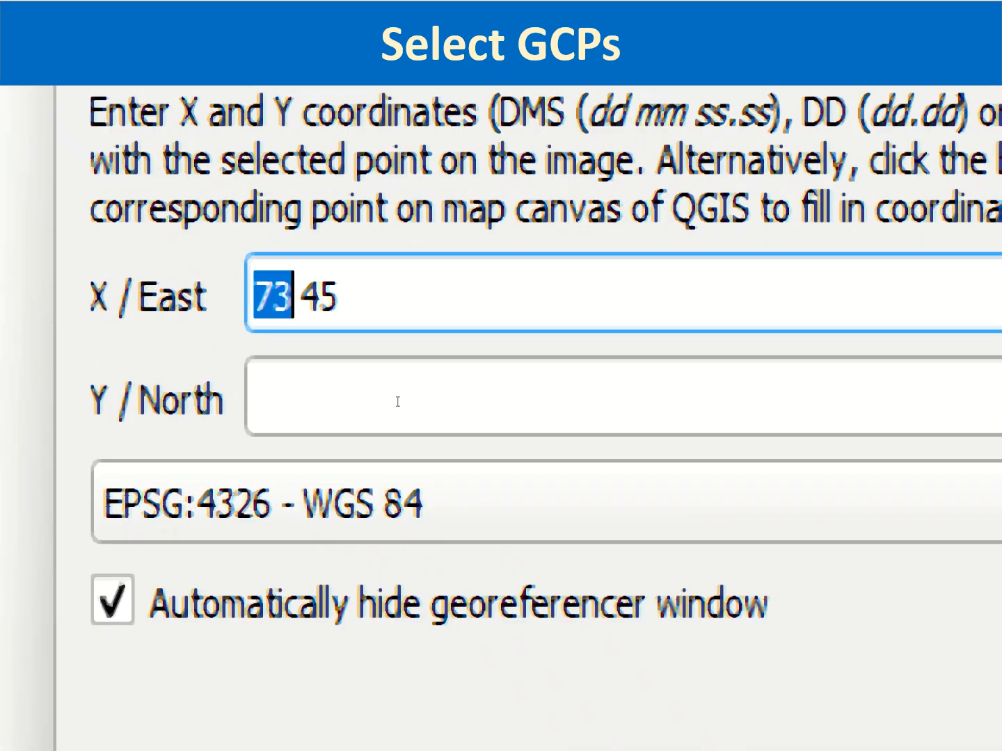
click(397, 402)
text(18)
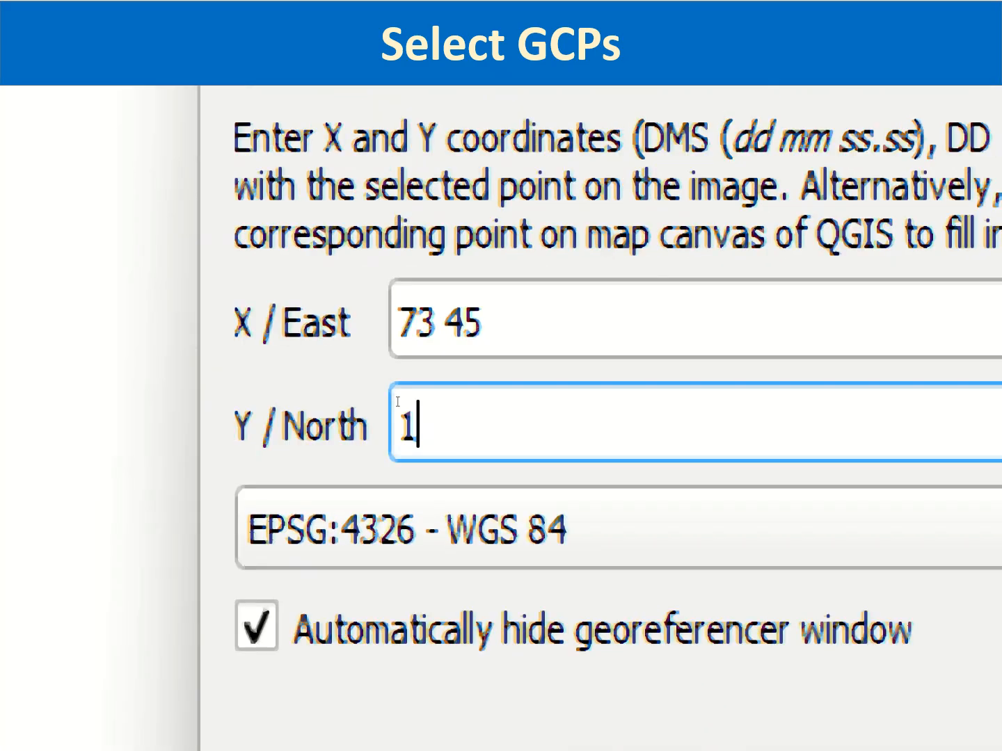
text( 45)
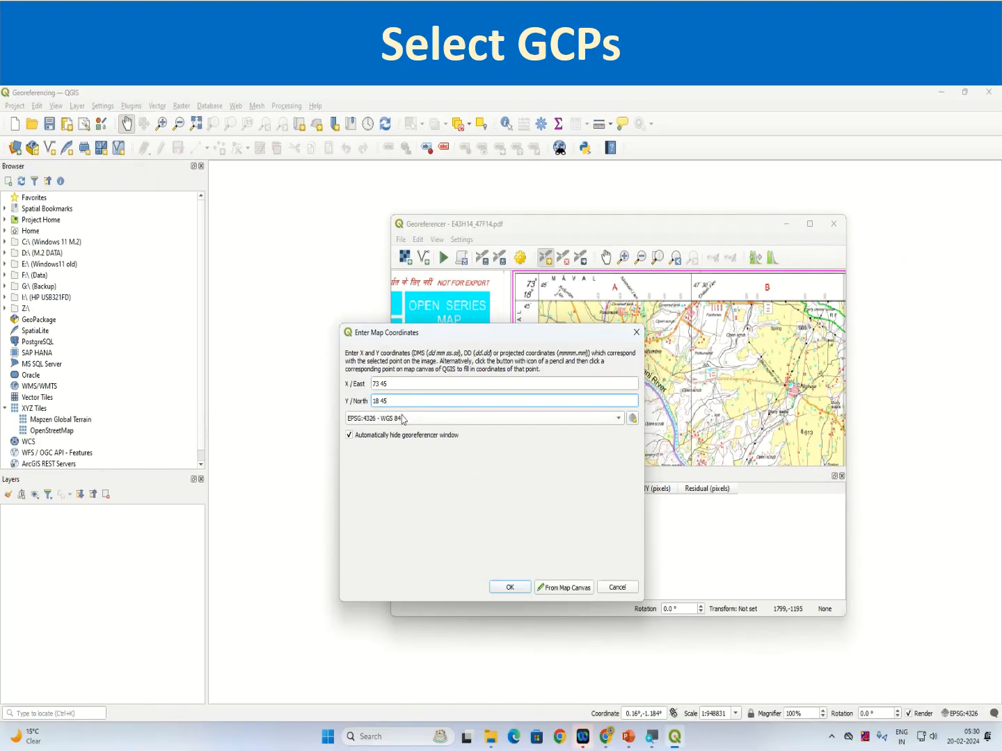
click(404, 418)
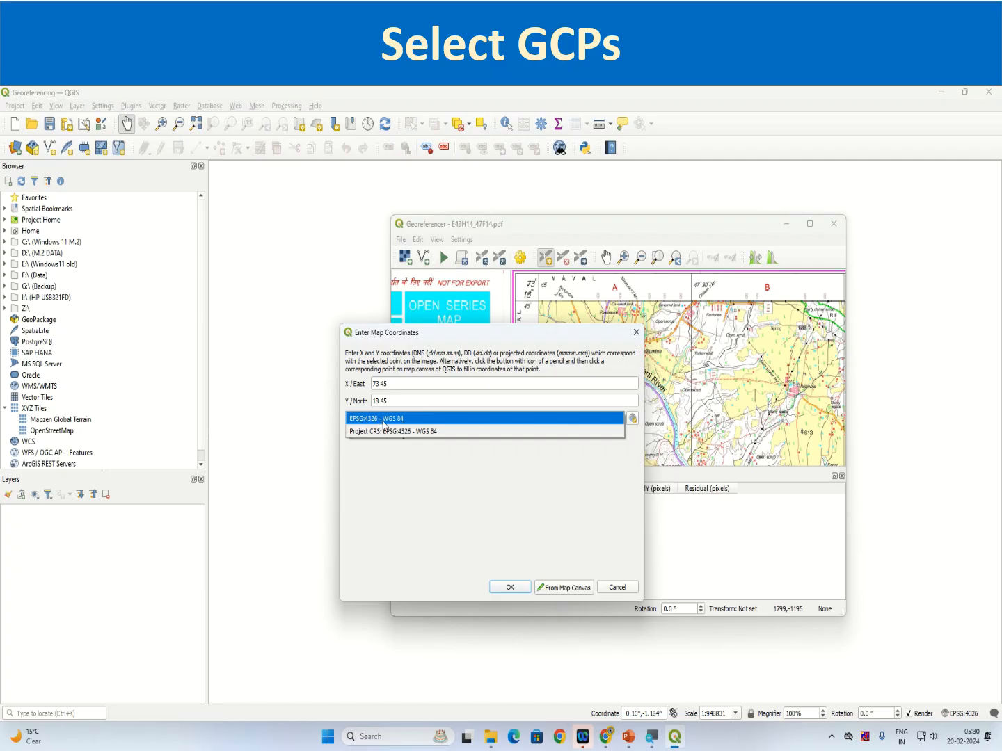
click(385, 420)
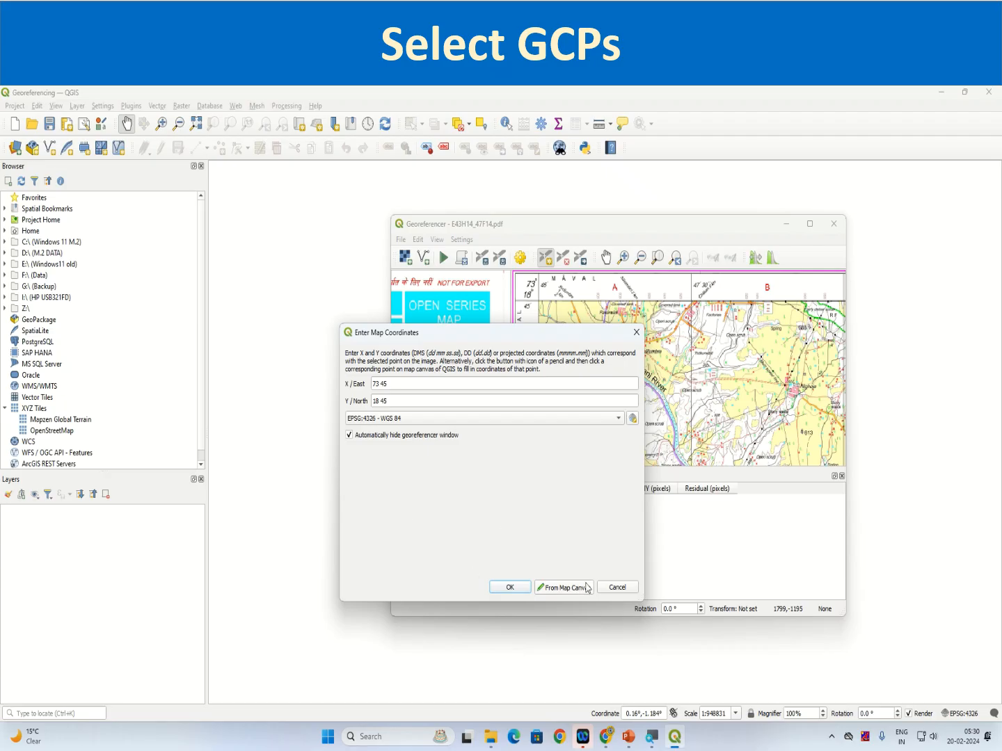
click(510, 587)
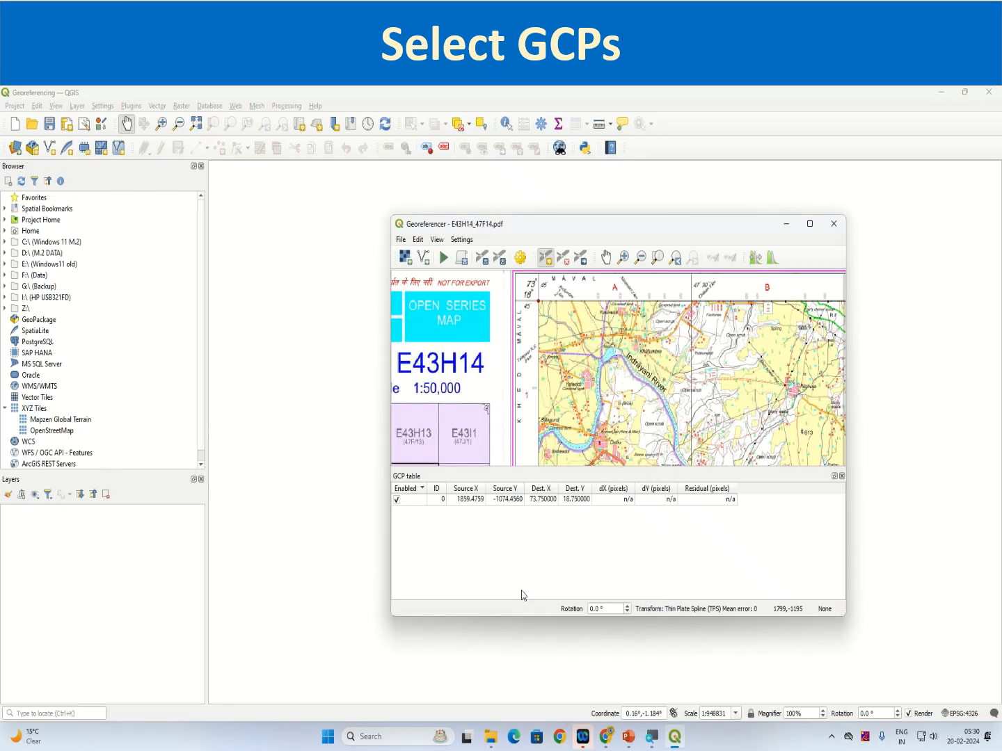
Maximize the Georeferencer window and examine up close where the first control point sits on the sheet's north-west corner intersection
scroll(547, 301, up, 2)
scroll(547, 302, up, 2)
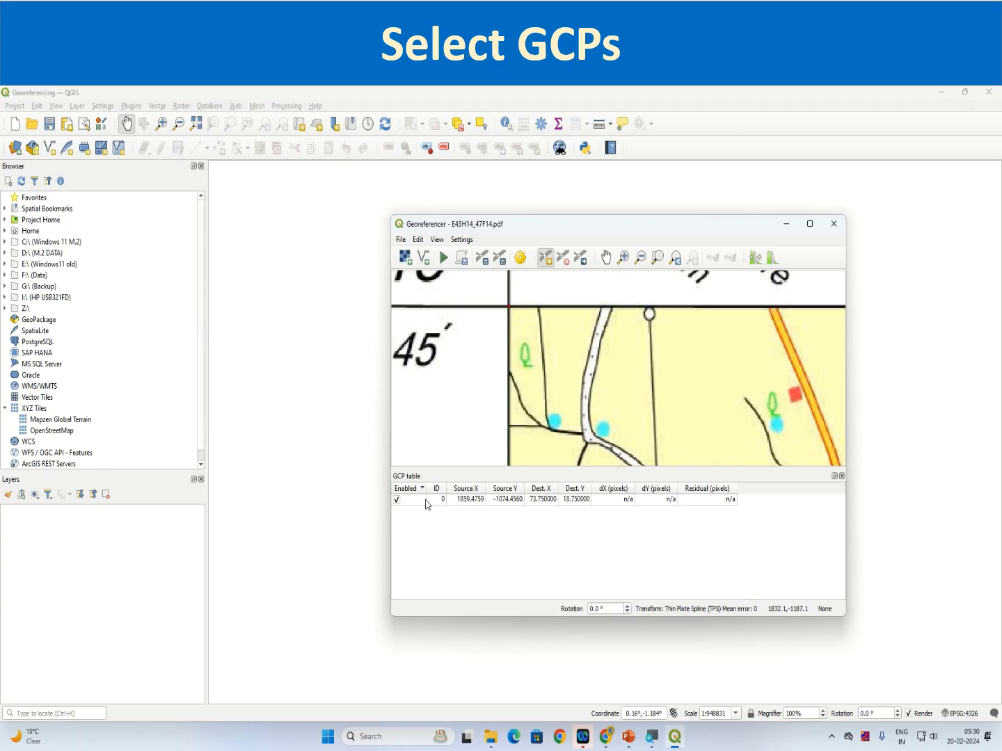
click(811, 223)
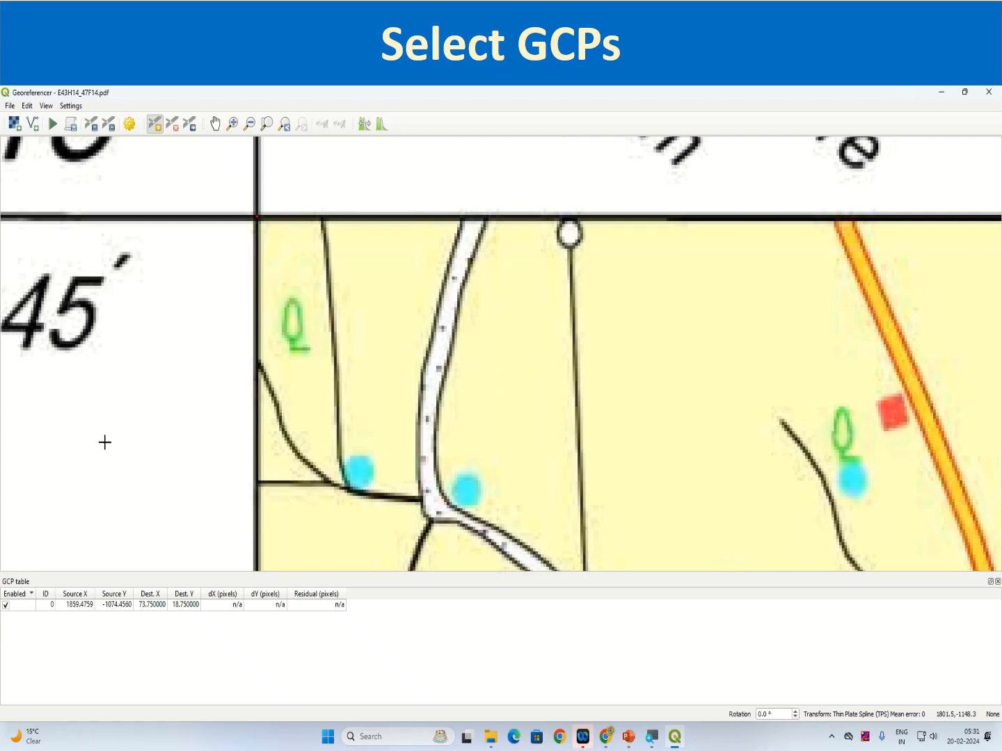
scroll(167, 394, down, 5)
scroll(175, 354, up, 5)
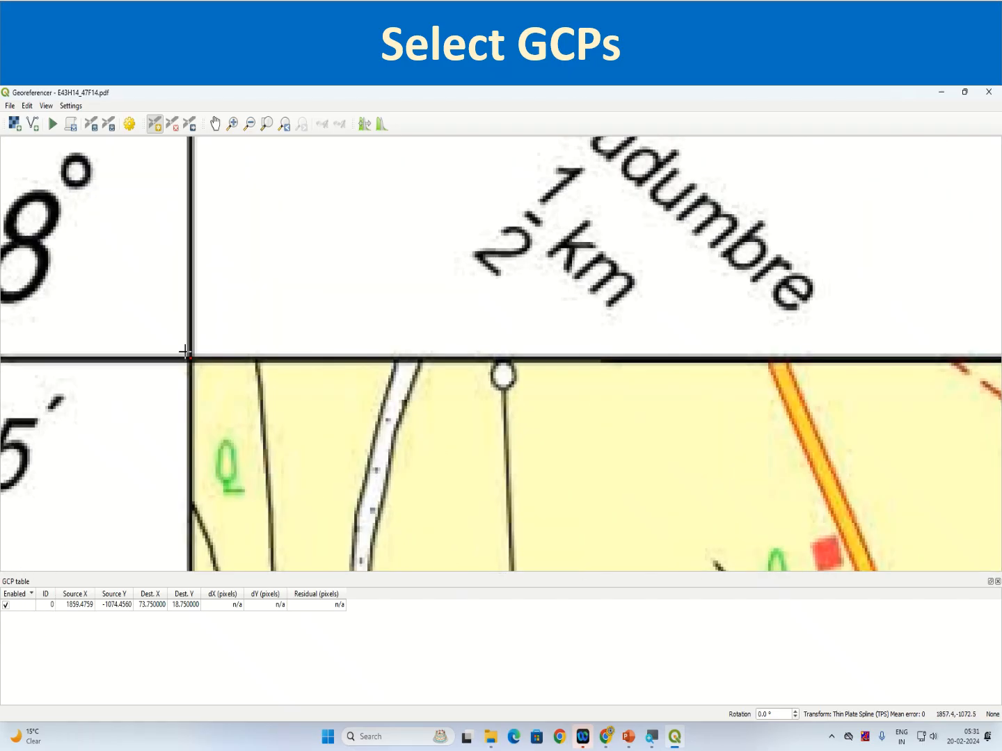
scroll(185, 352, up, 5)
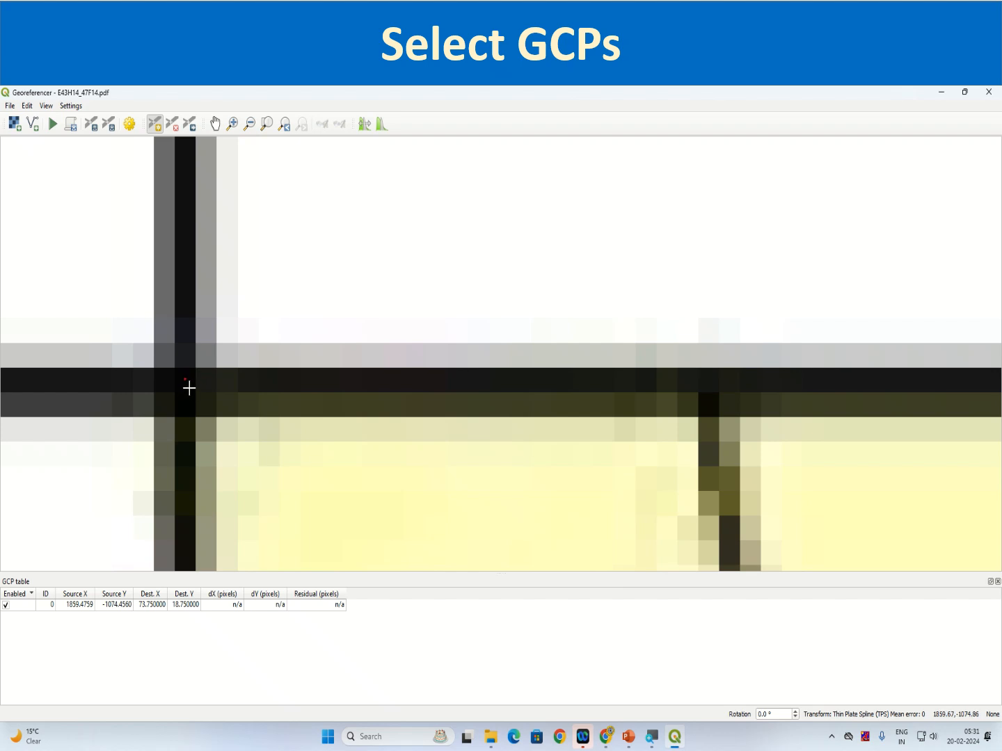
scroll(190, 373, down, 6)
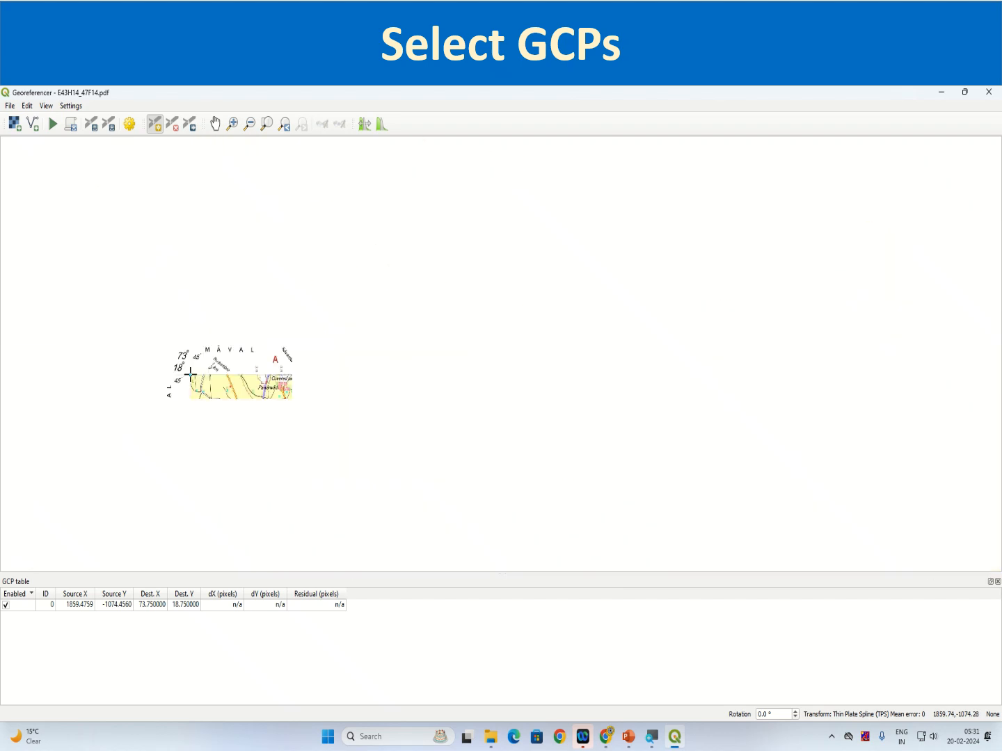
scroll(190, 374, down, 4)
scroll(188, 368, up, 2)
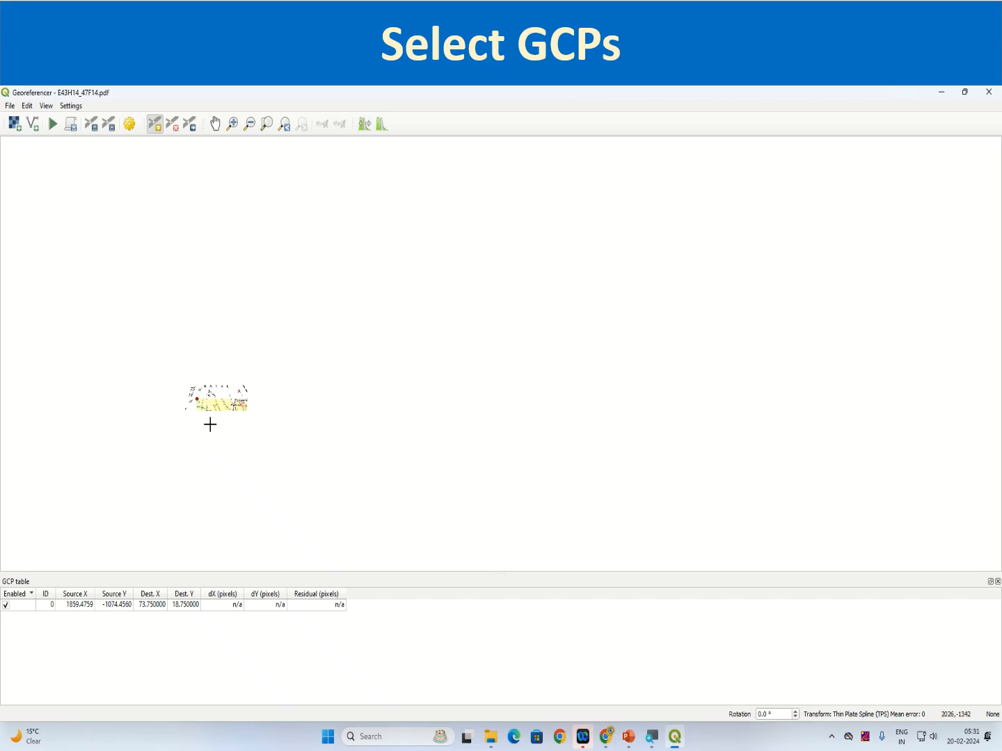
scroll(210, 424, up, 1)
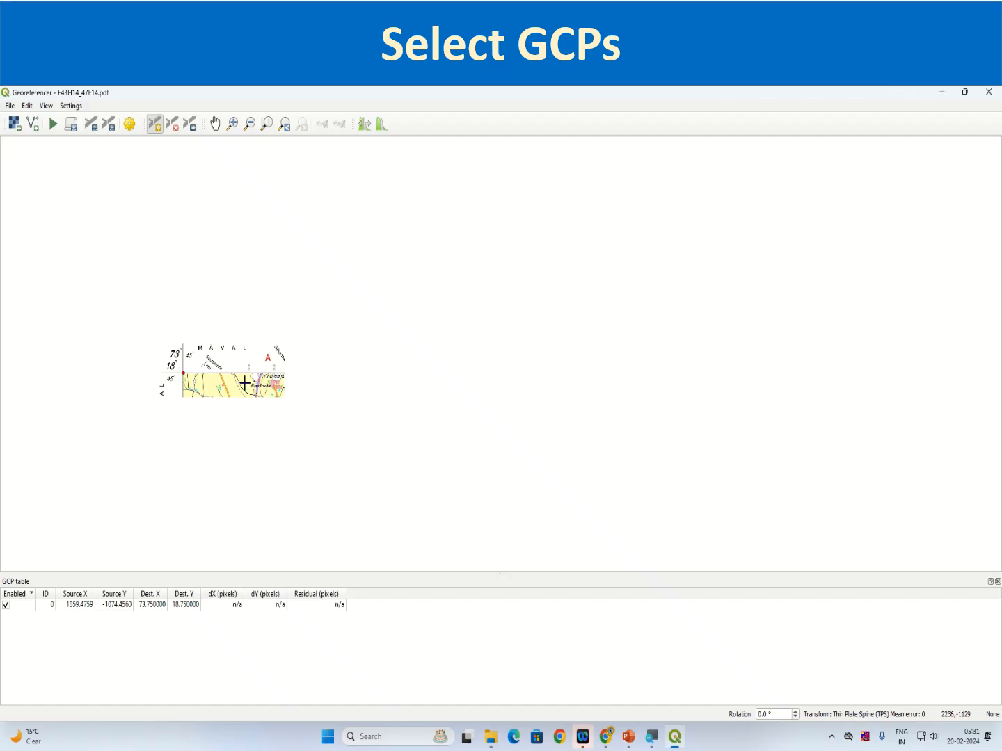
Place a second ground control point exactly on the graticule intersection at the map's north-east corner, near Chinchoshi
scroll(512, 432, down, 2)
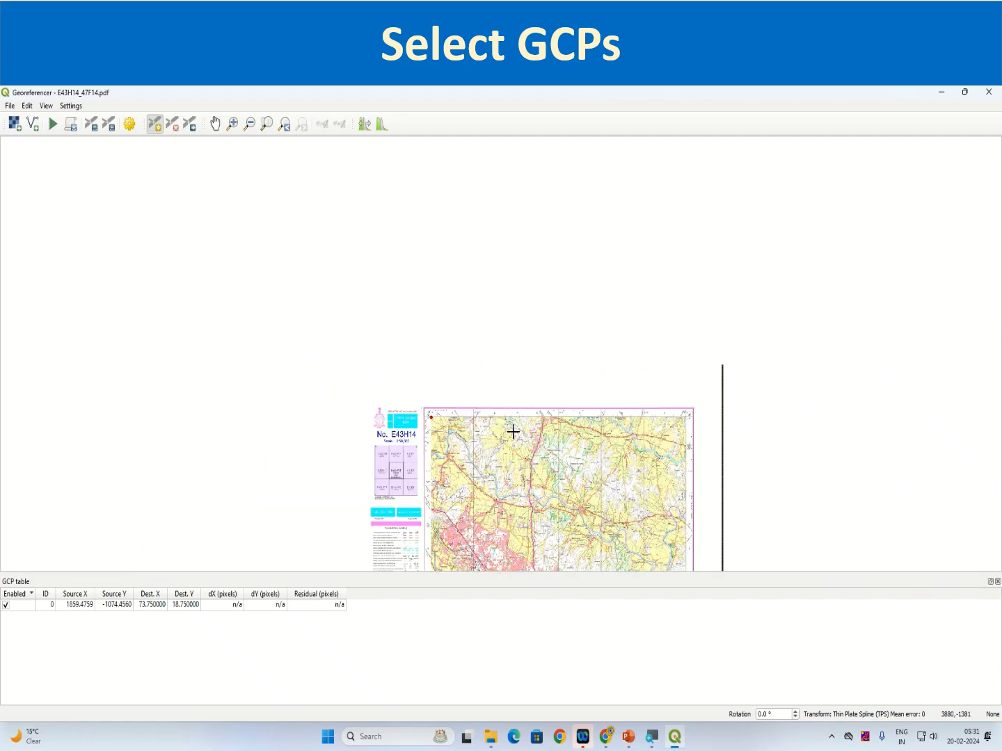
scroll(671, 411, up, 3)
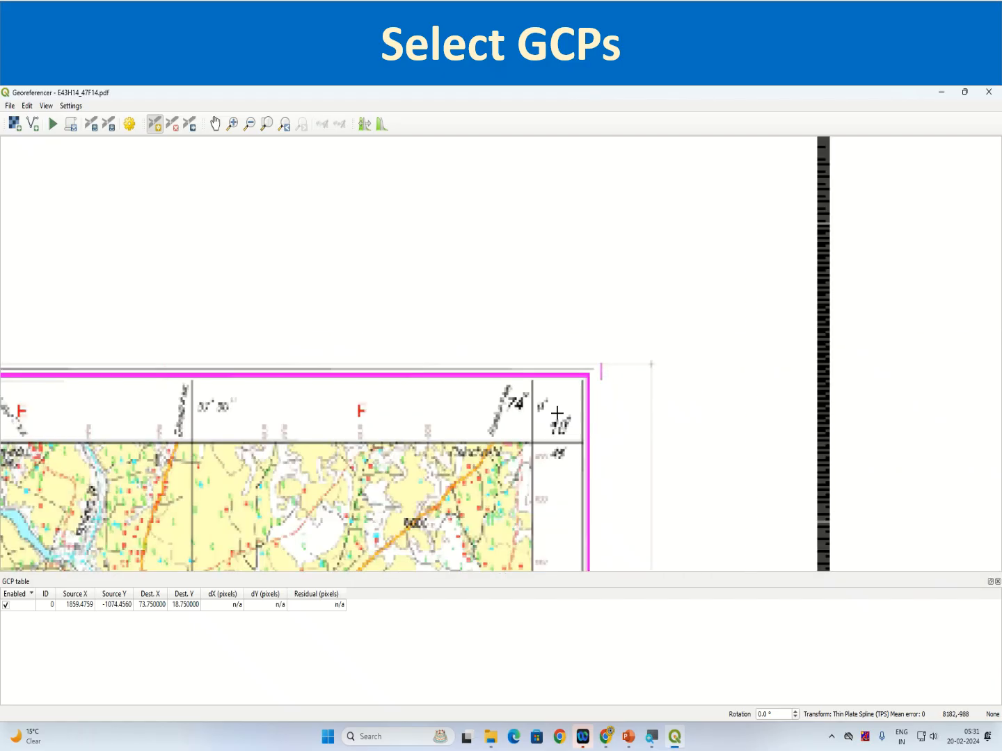
scroll(535, 460, up, 1)
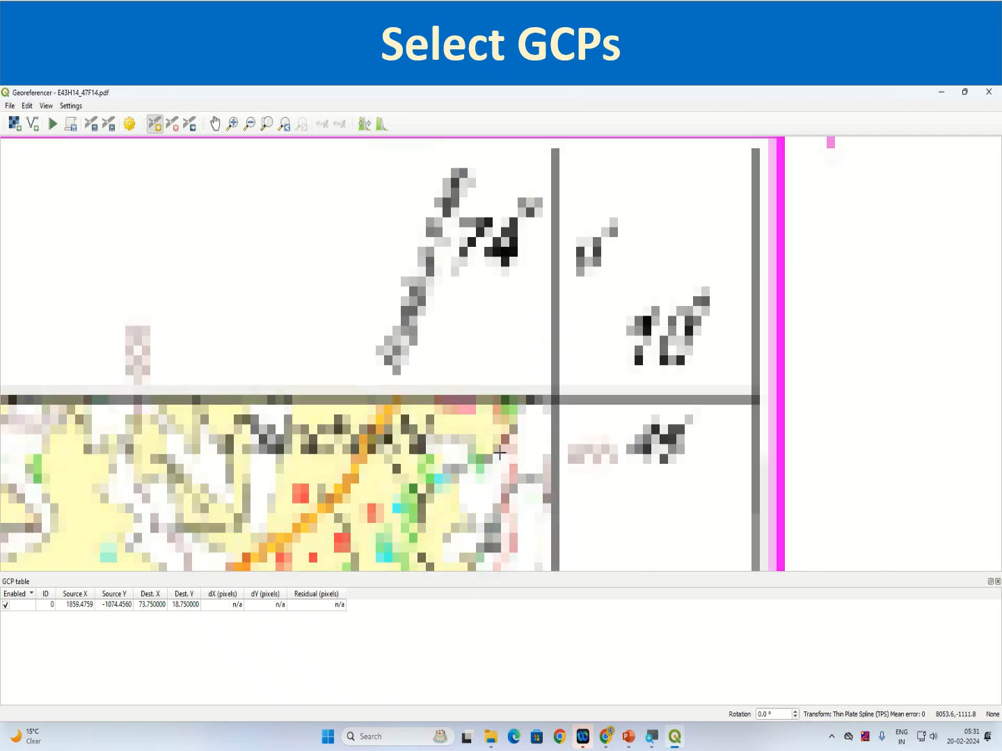
scroll(497, 438, up, 1)
scroll(542, 436, down, 1)
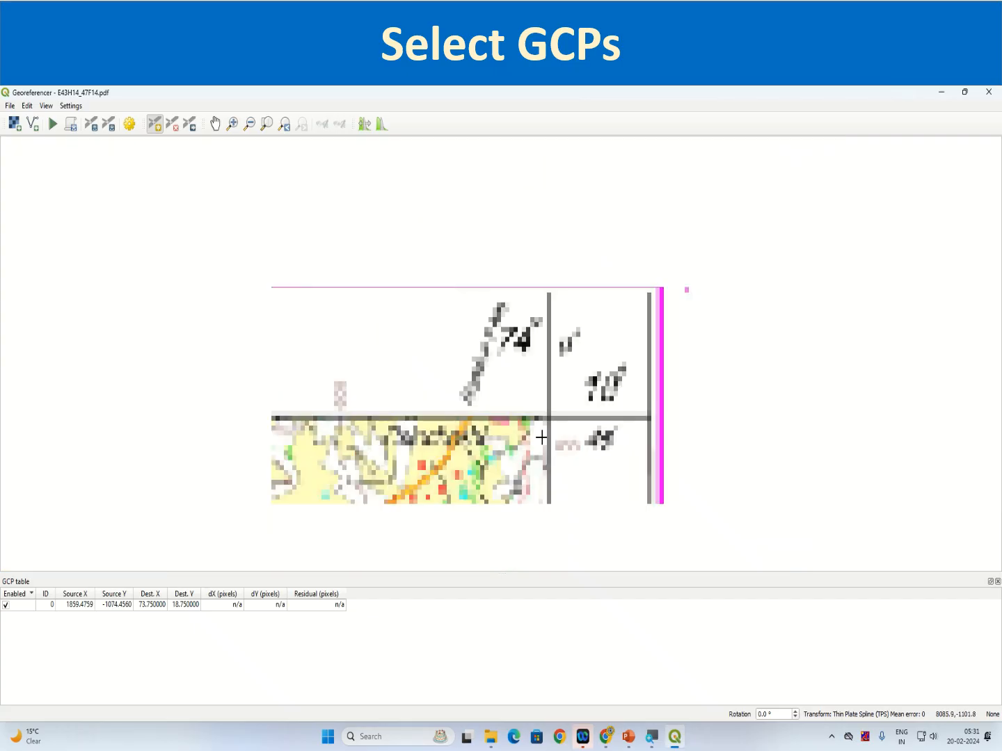
scroll(541, 437, down, 1)
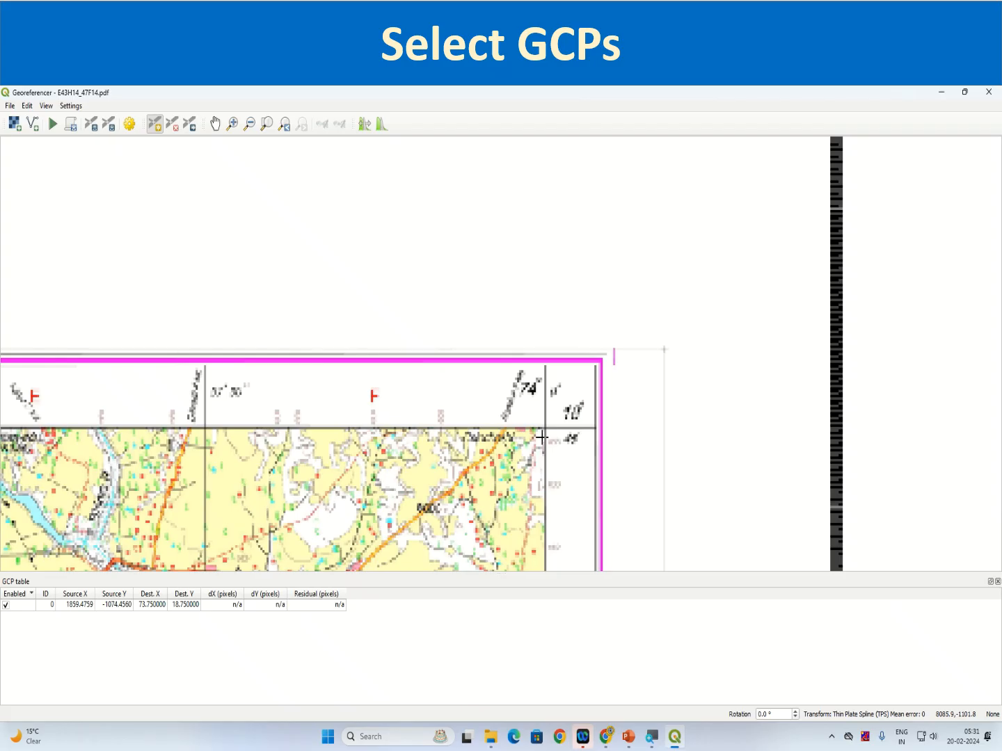
scroll(511, 482, up, 1)
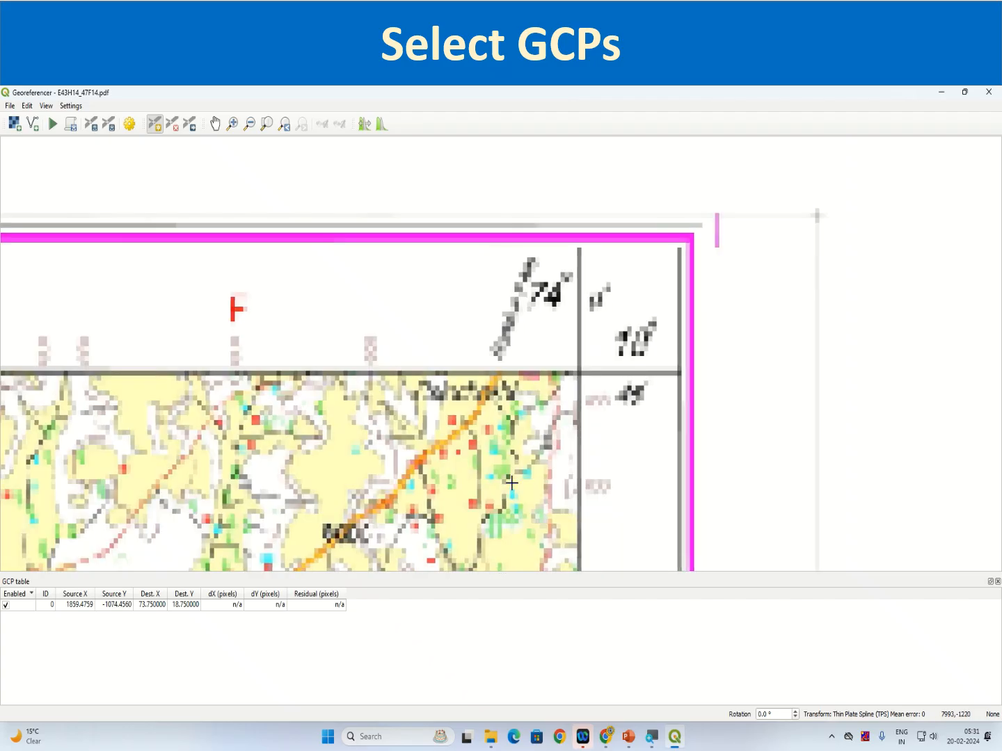
scroll(511, 482, down, 1)
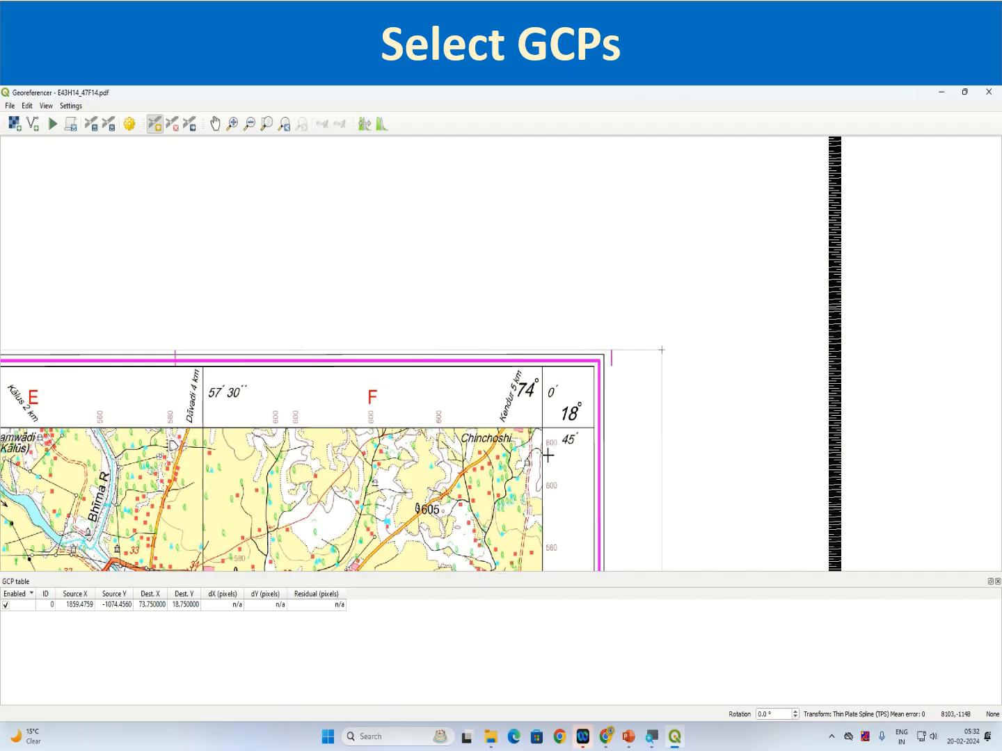
scroll(535, 421, up, 1)
scroll(537, 423, up, 1)
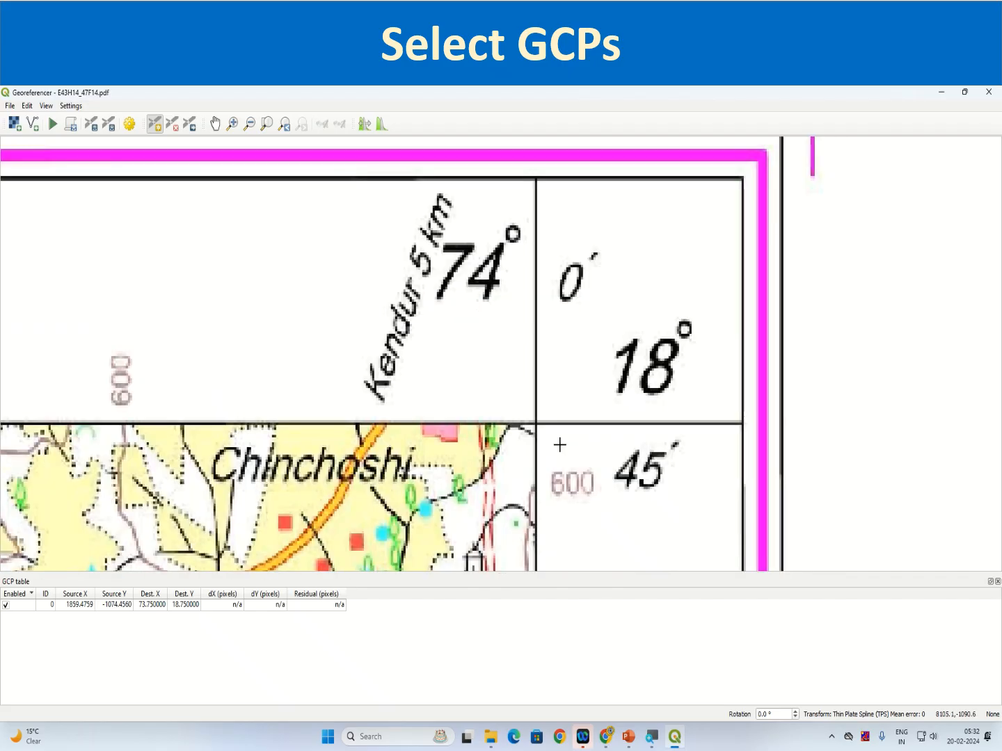
scroll(542, 427, up, 3)
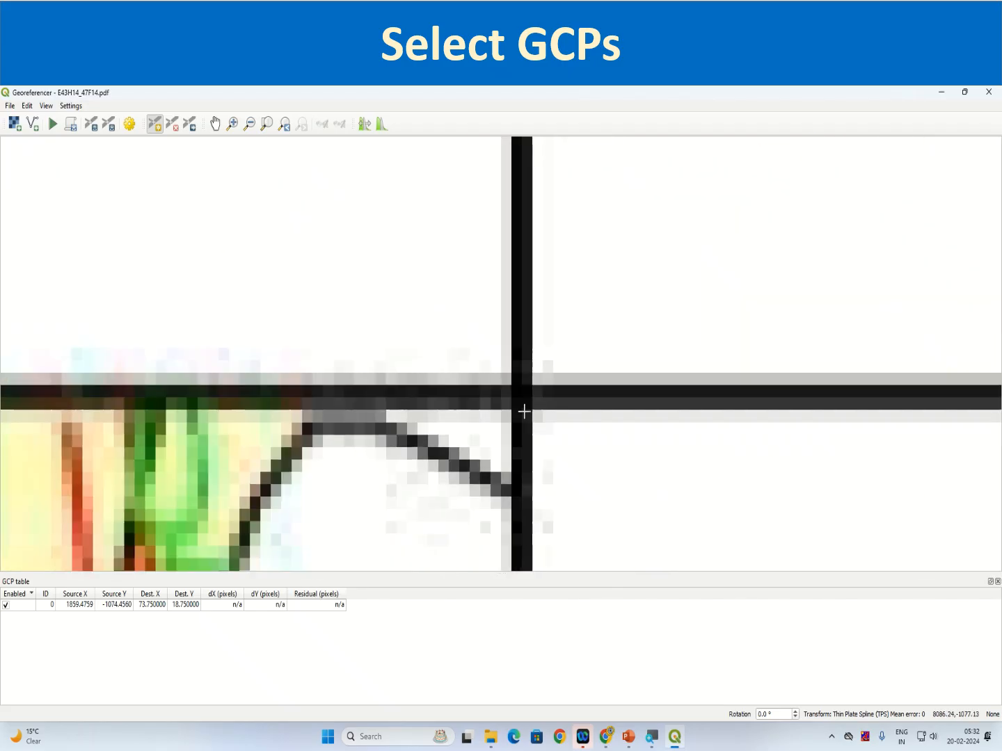
scroll(524, 412, up, 1)
scroll(518, 373, up, 1)
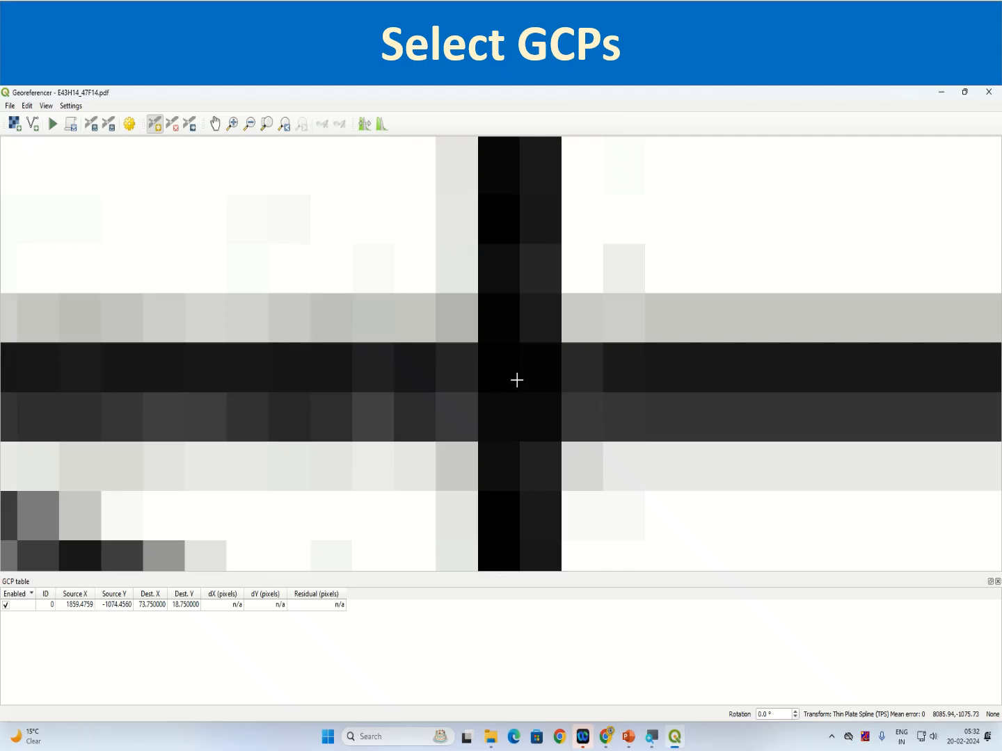
scroll(517, 383, up, 1)
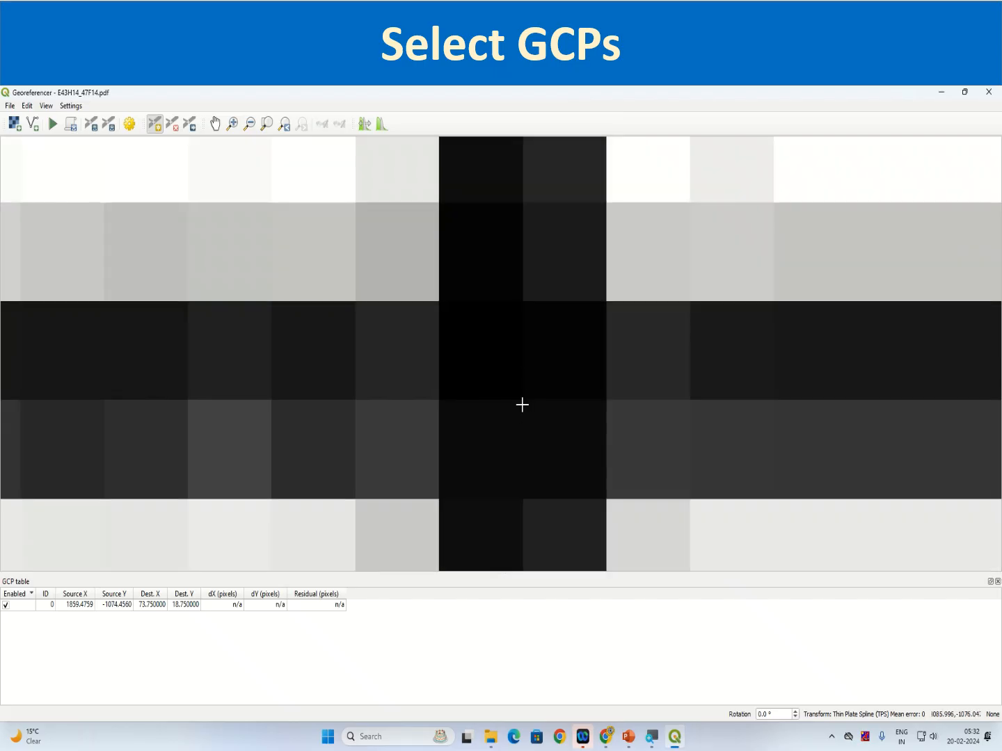
scroll(519, 409, up, 1)
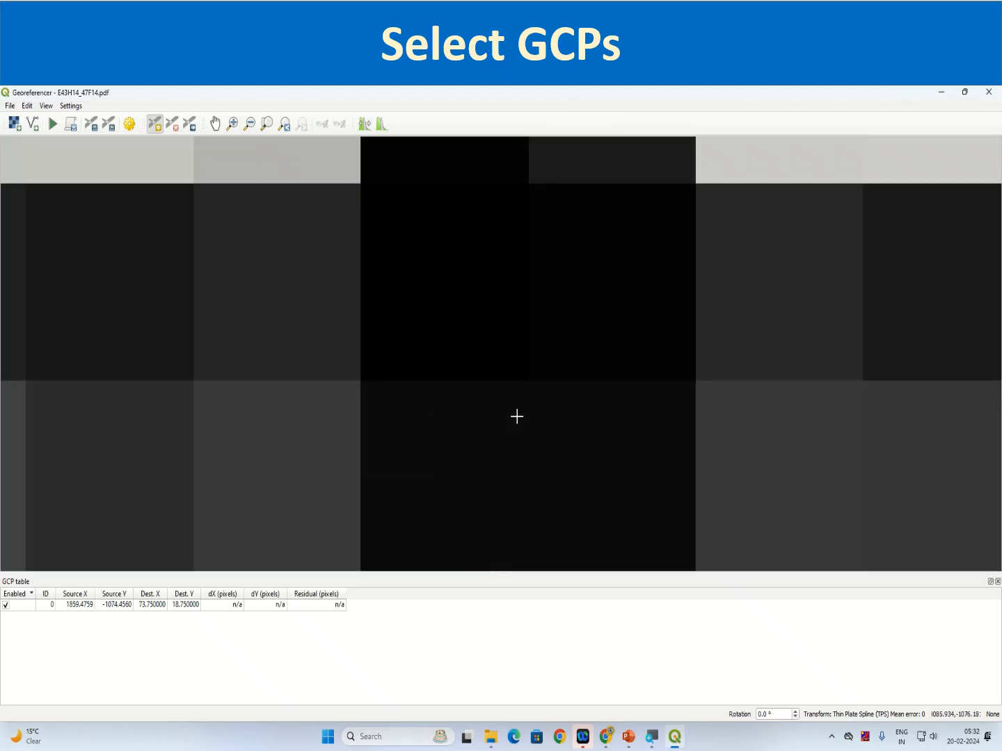
click(524, 382)
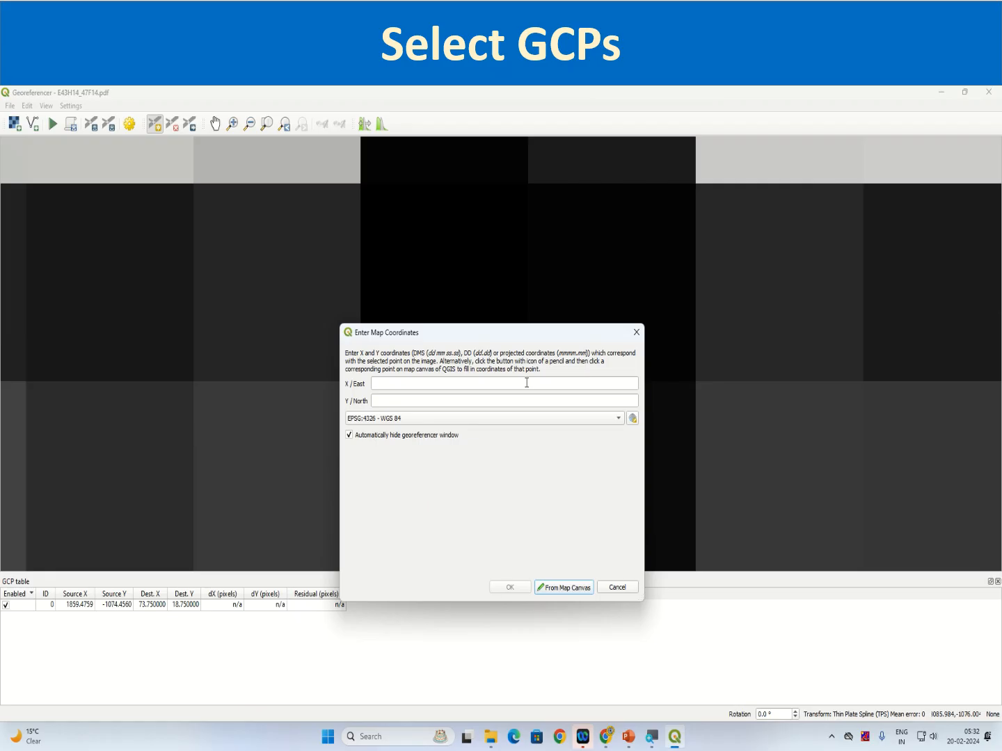
Assign the north-east corner control point the map coordinates X/East 74 and Y/North 18 45
click(440, 386)
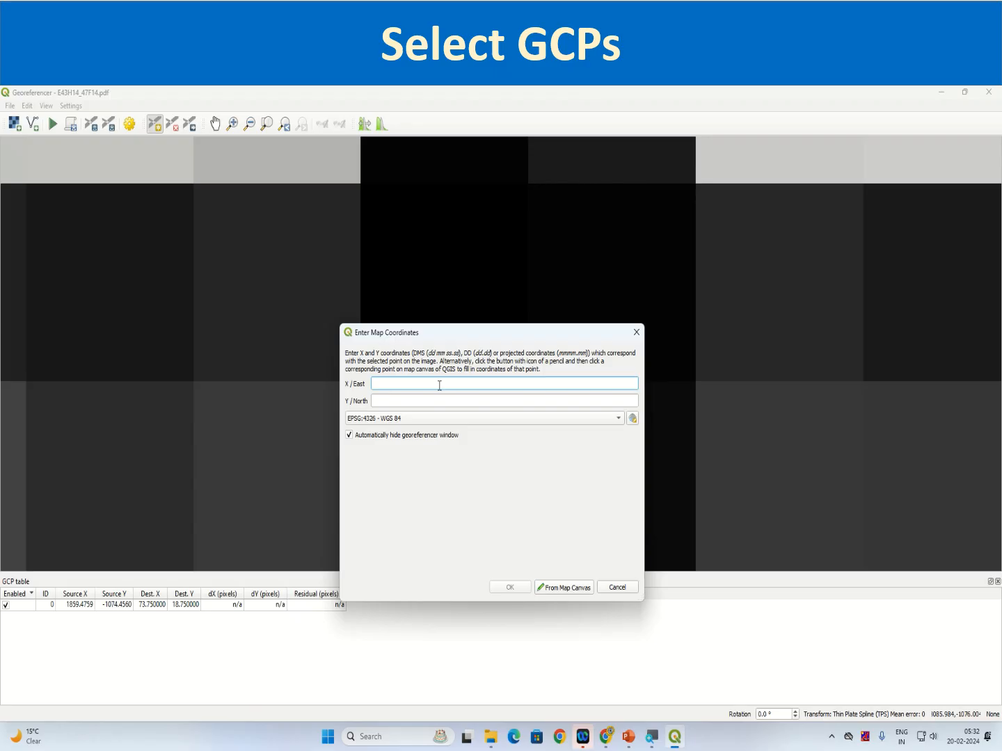
text(74)
click(417, 400)
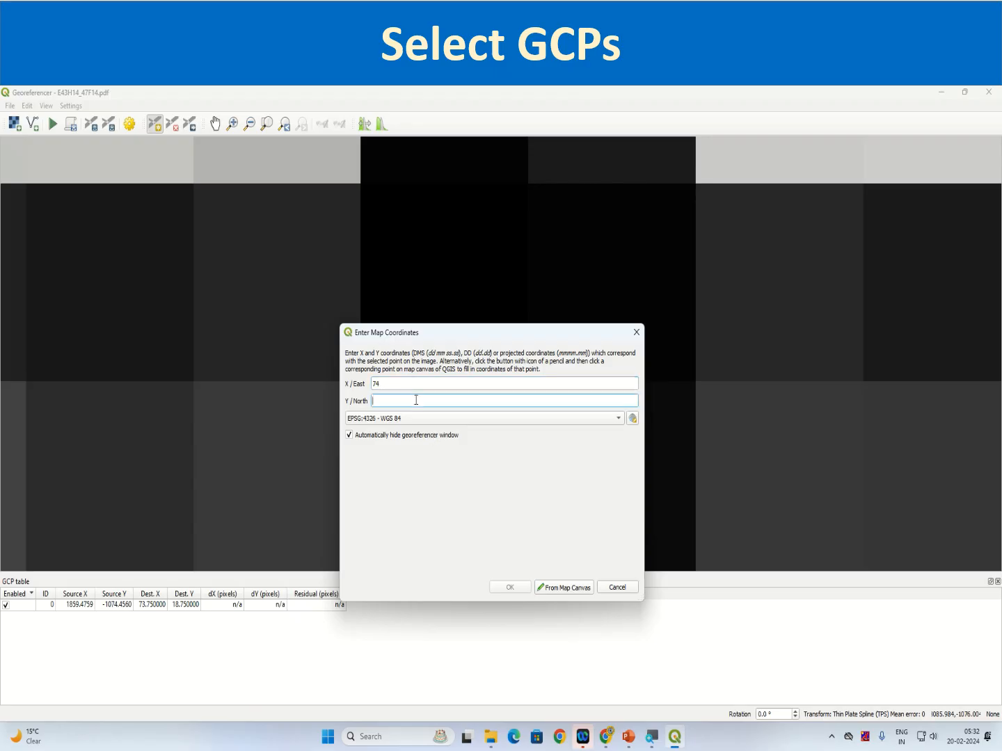
text(18 45)
click(510, 588)
scroll(431, 403, down, 4)
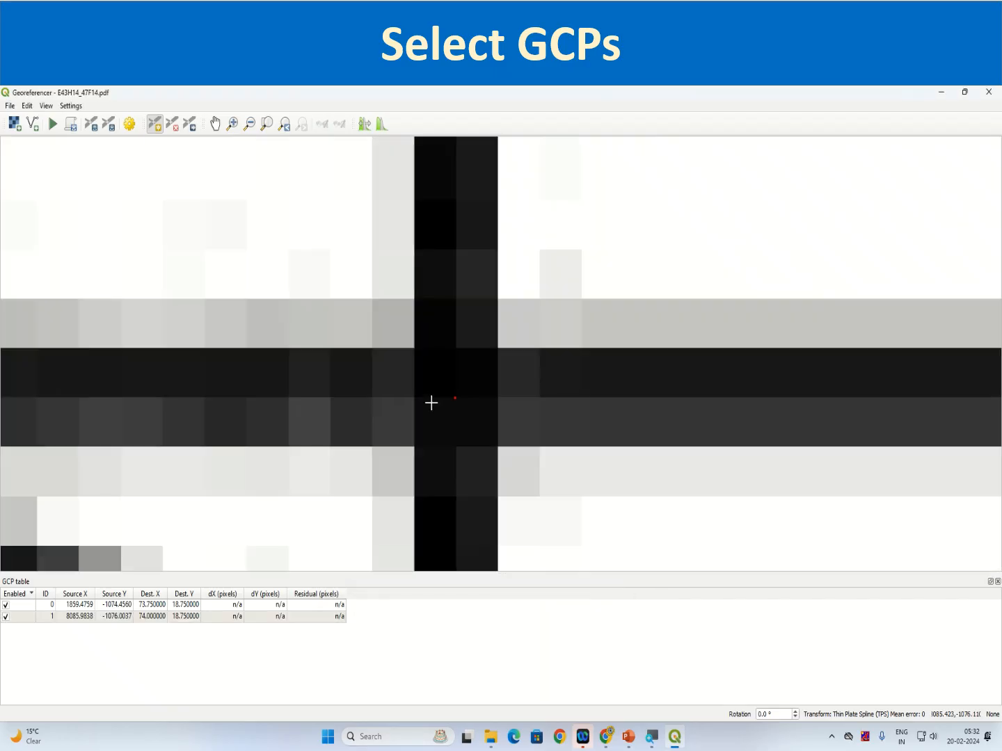
scroll(398, 452, down, 5)
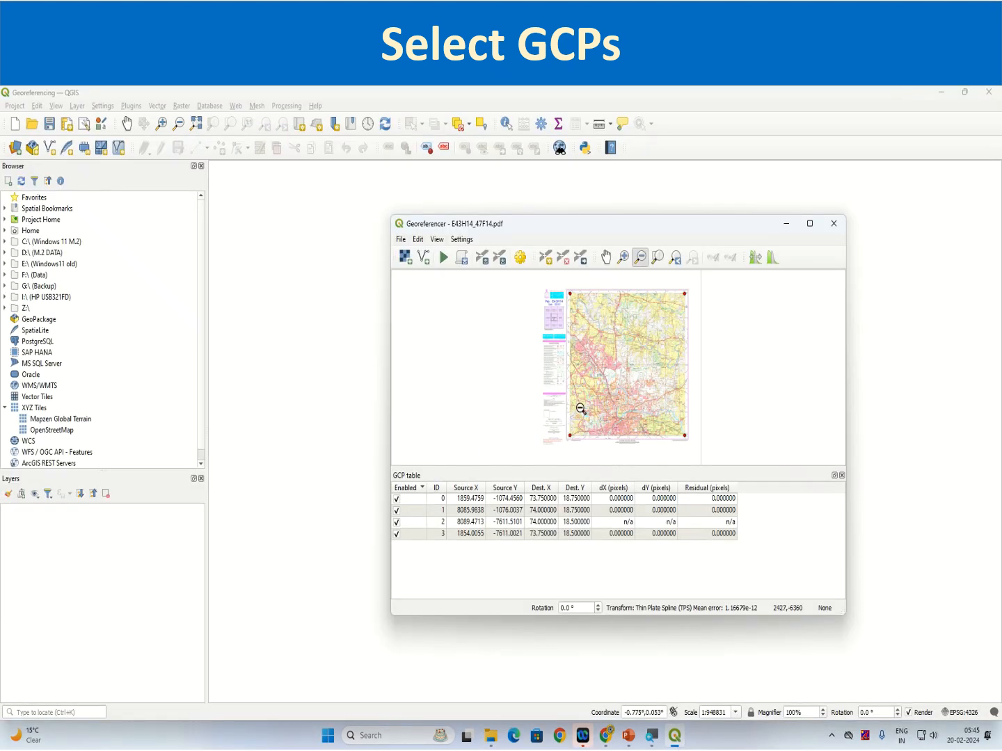
Place a fifth ground control point exactly on the graticule intersection at the centre of the sheet, just west of Dighi hill
click(809, 222)
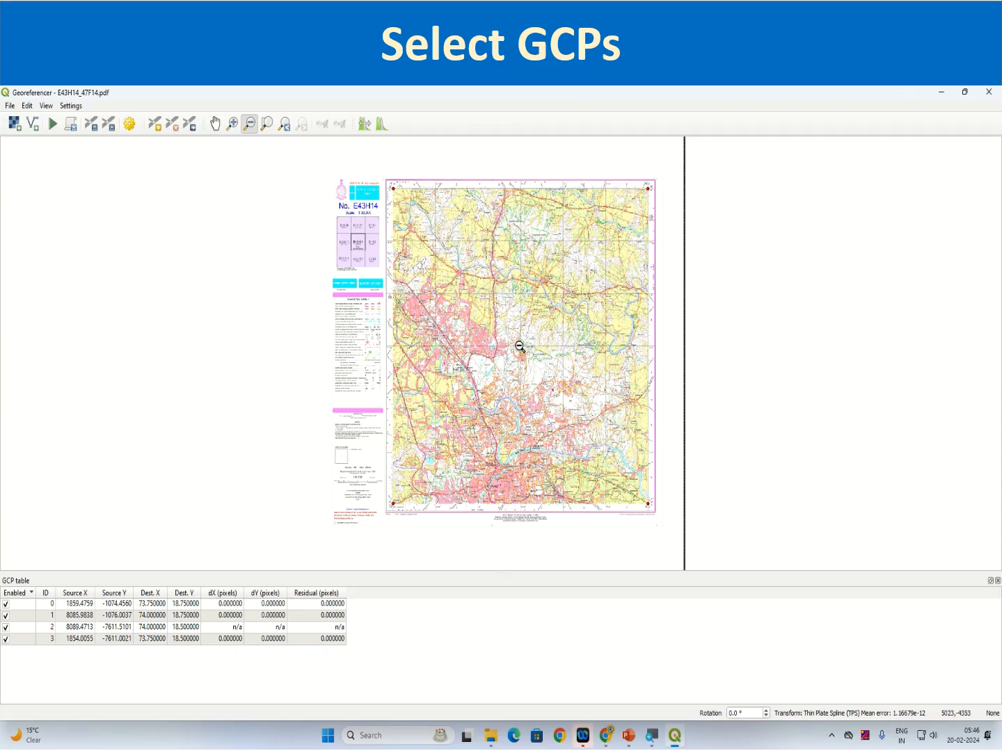
click(217, 125)
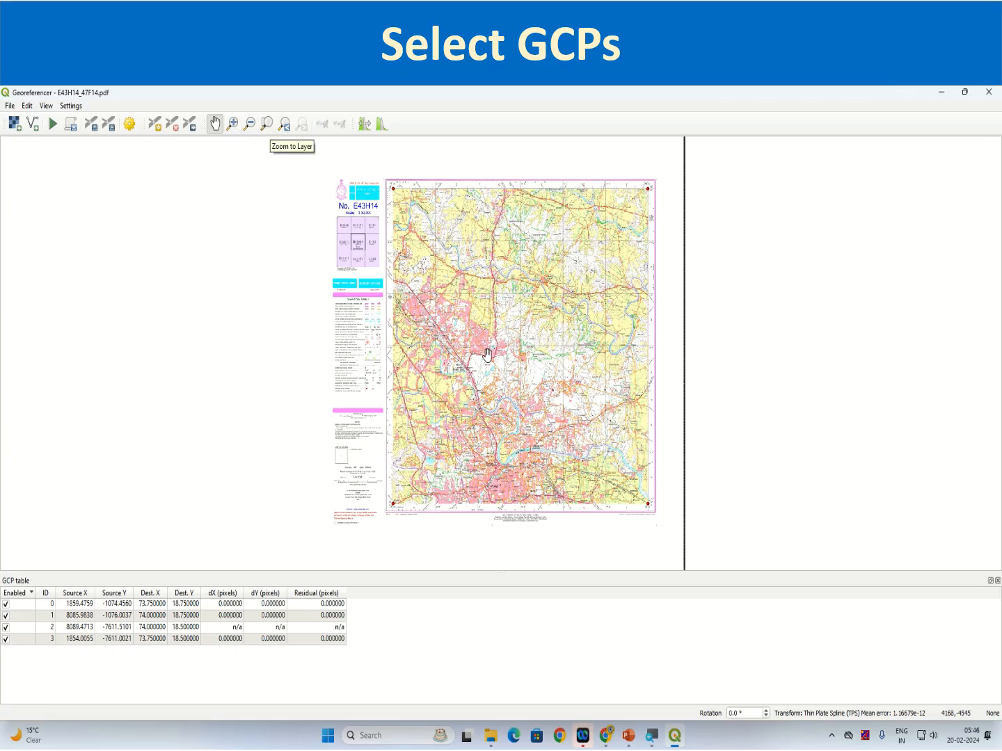
scroll(632, 390, up, 1)
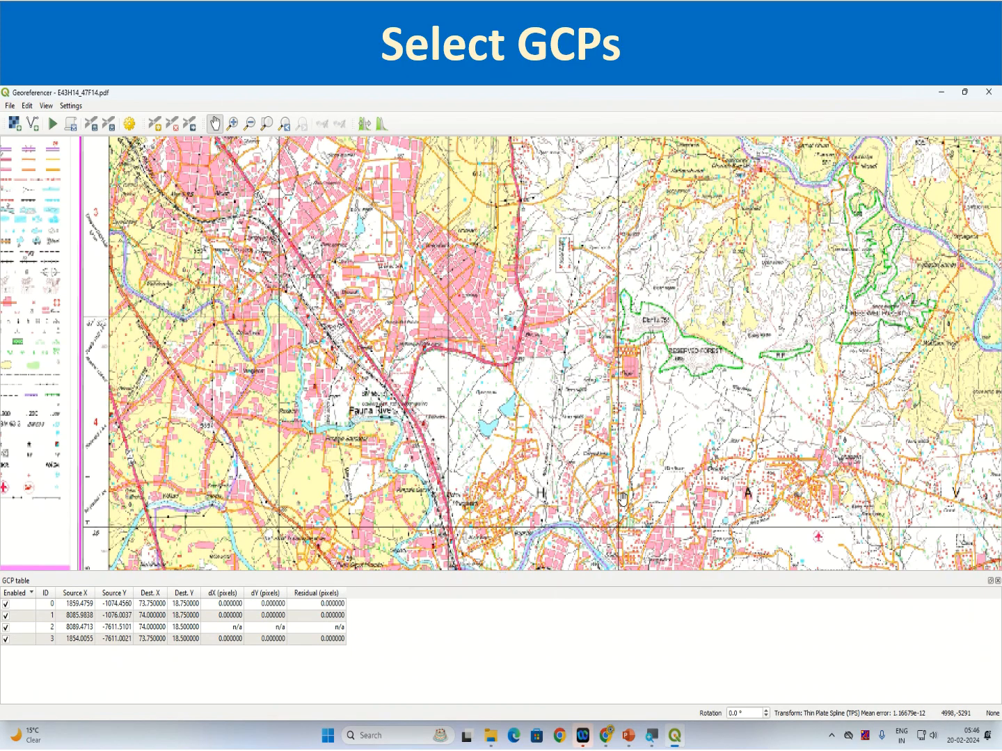
drag(622, 498, 568, 398)
scroll(597, 387, down, 1)
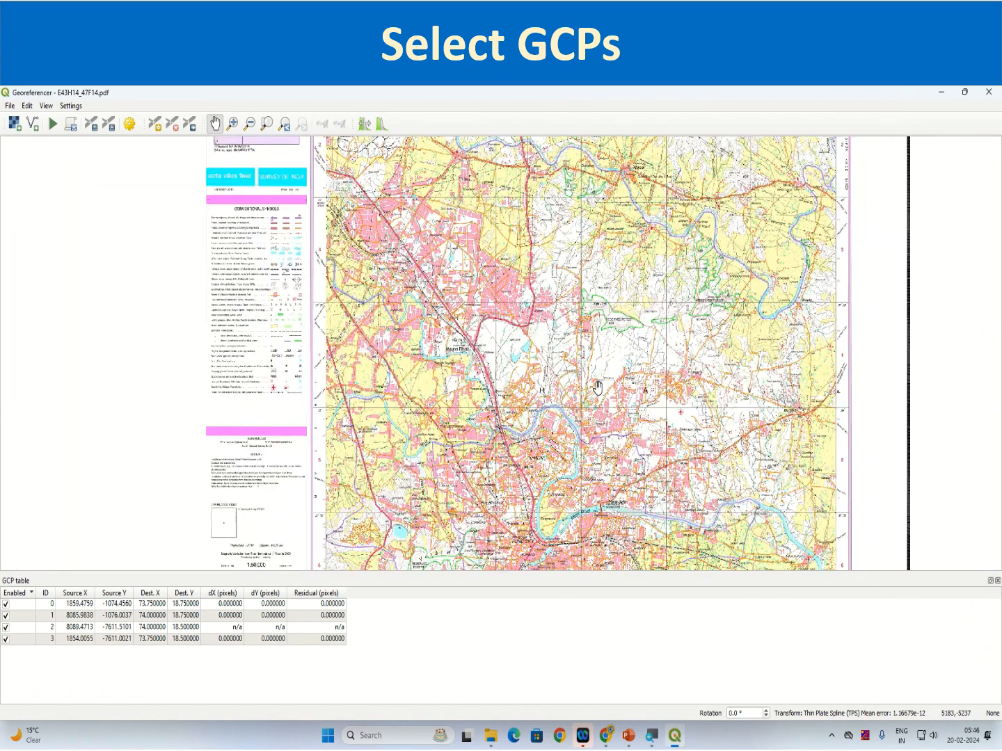
scroll(584, 297, up, 4)
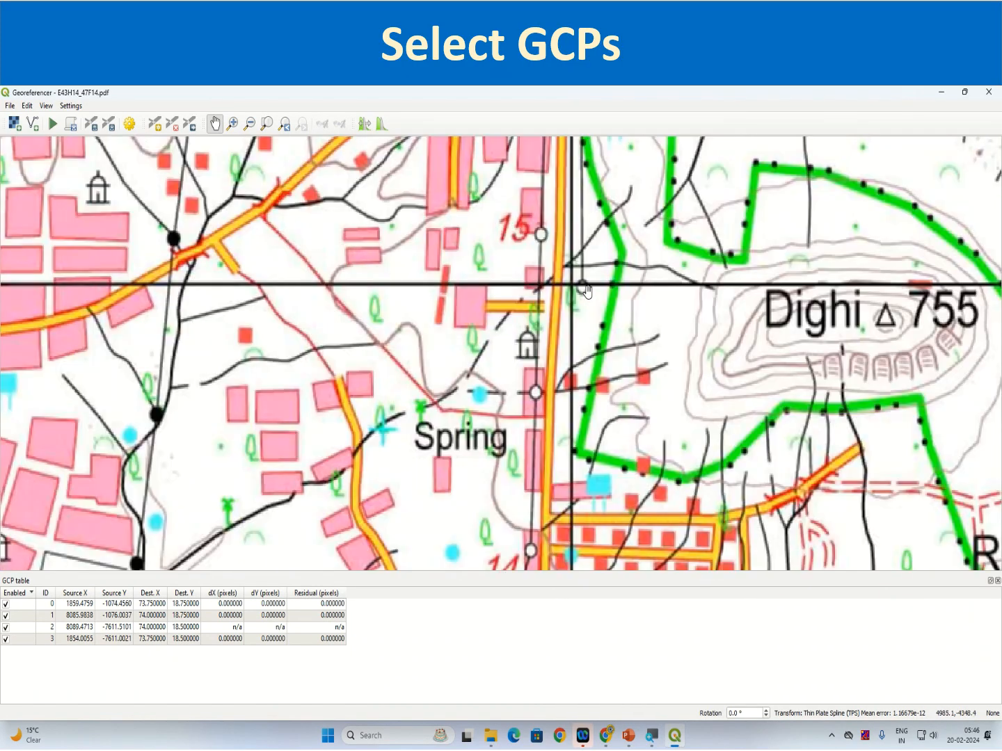
scroll(581, 287, up, 2)
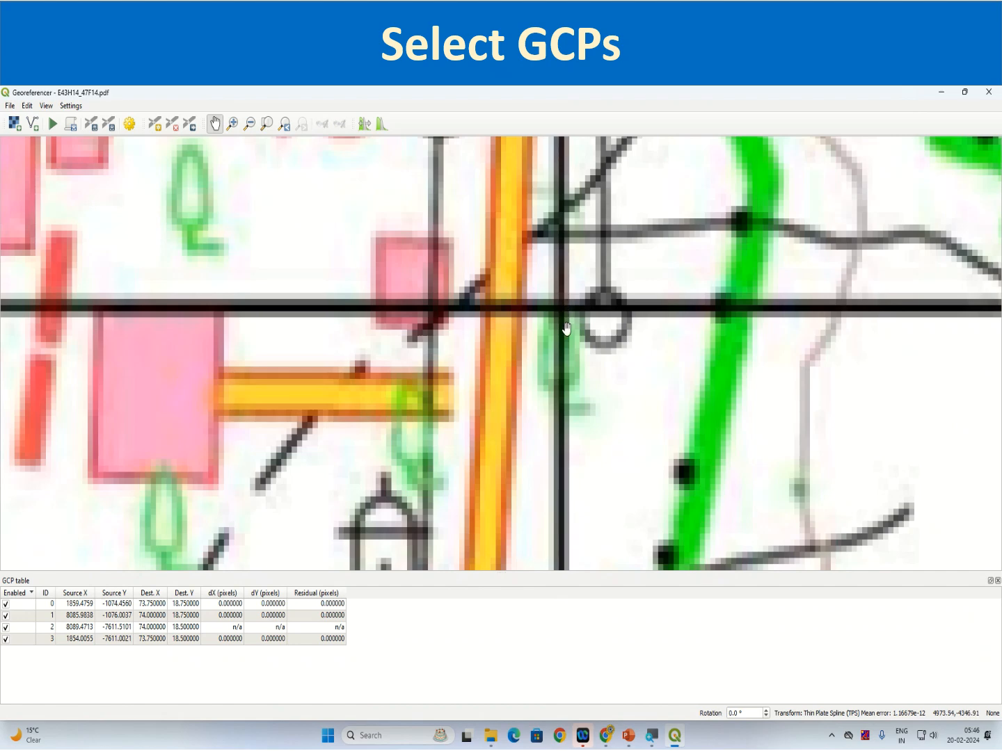
click(155, 126)
scroll(560, 311, up, 5)
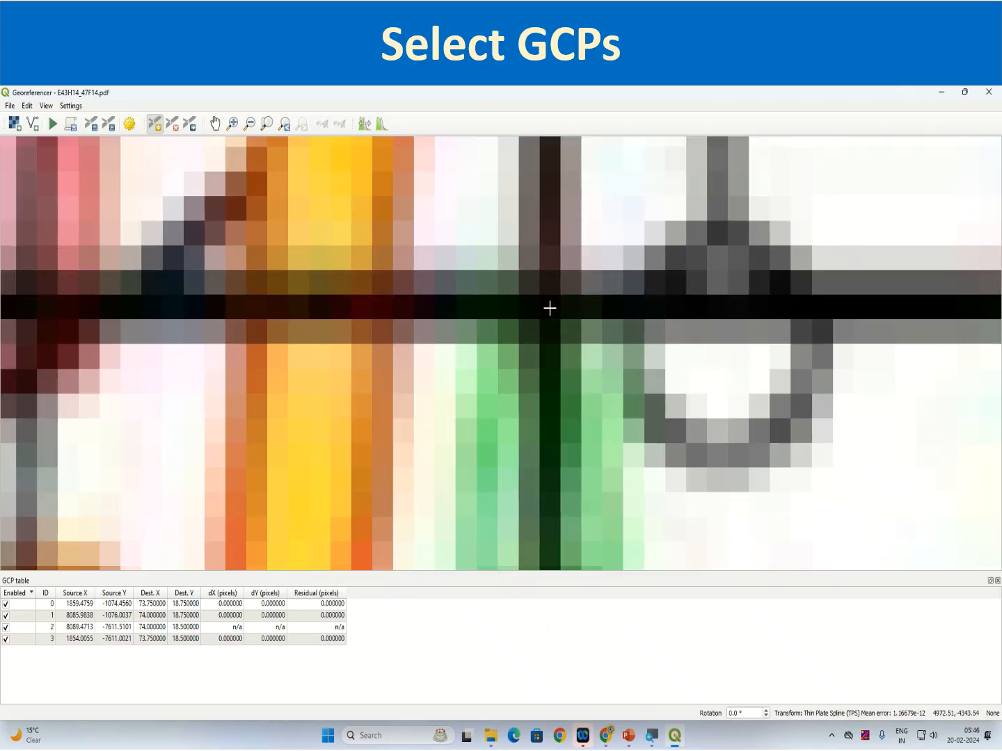
scroll(549, 309, up, 3)
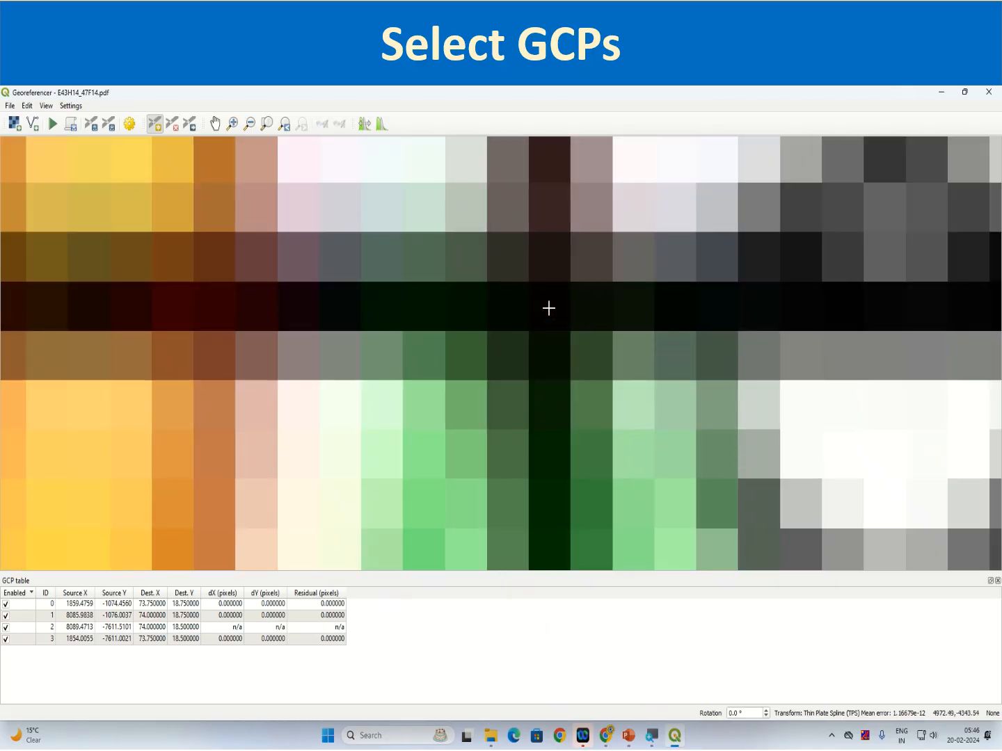
click(549, 309)
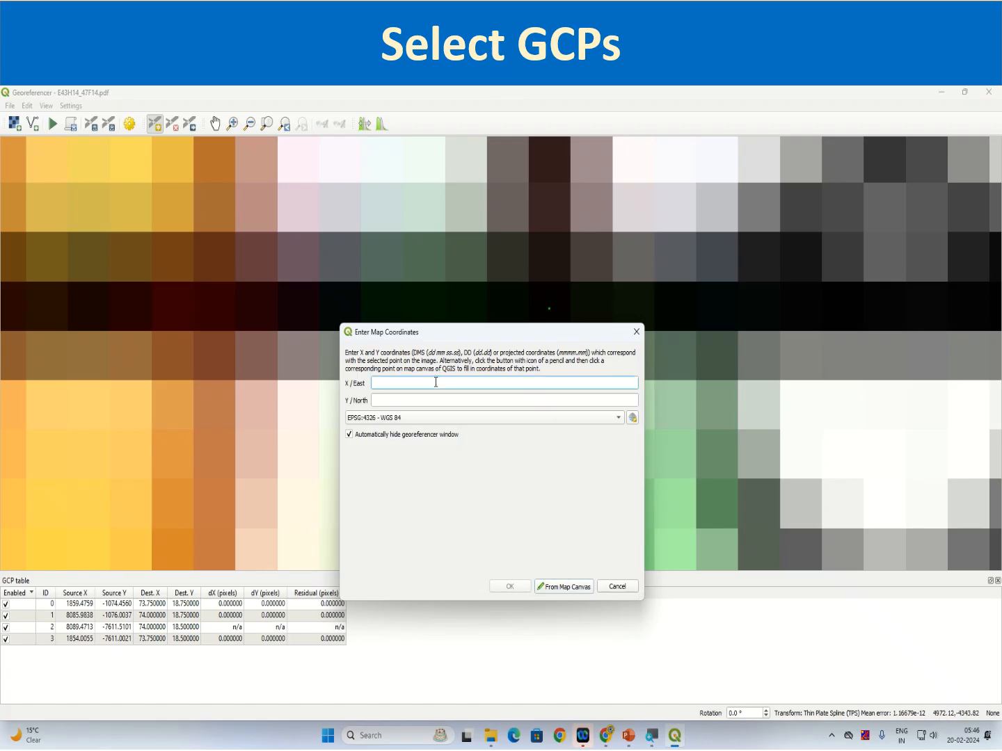
Assign the central control point the map coordinates X/East 73 52 30 and Y/North 18 37 30 and add it
text(73 52 30)
click(419, 401)
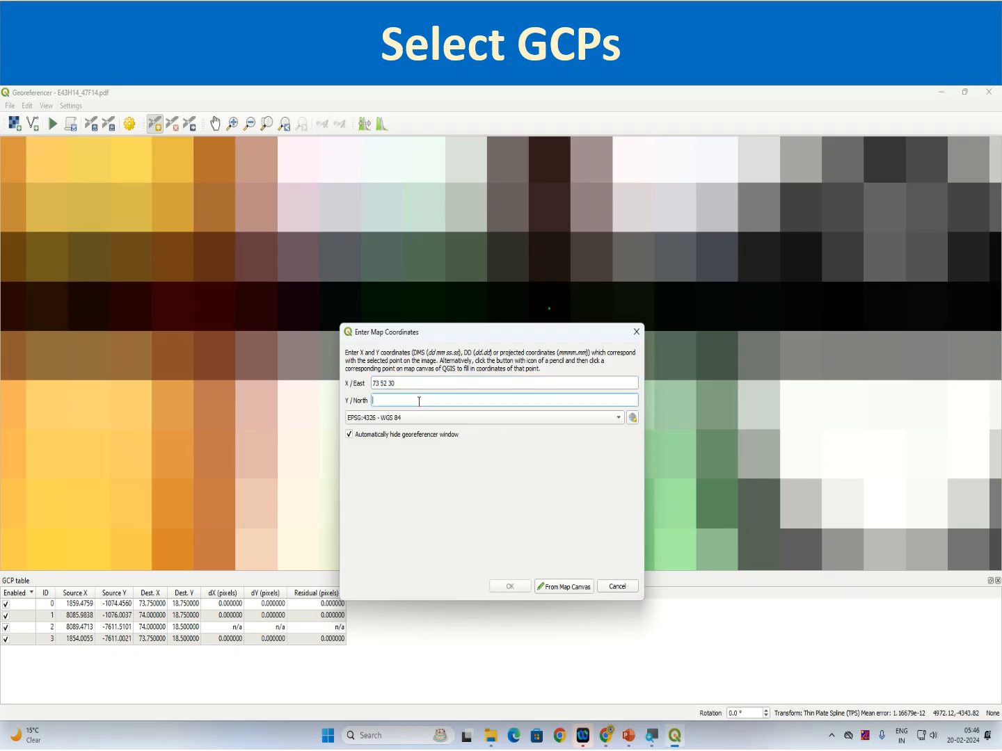
text(18 37 30)
click(509, 588)
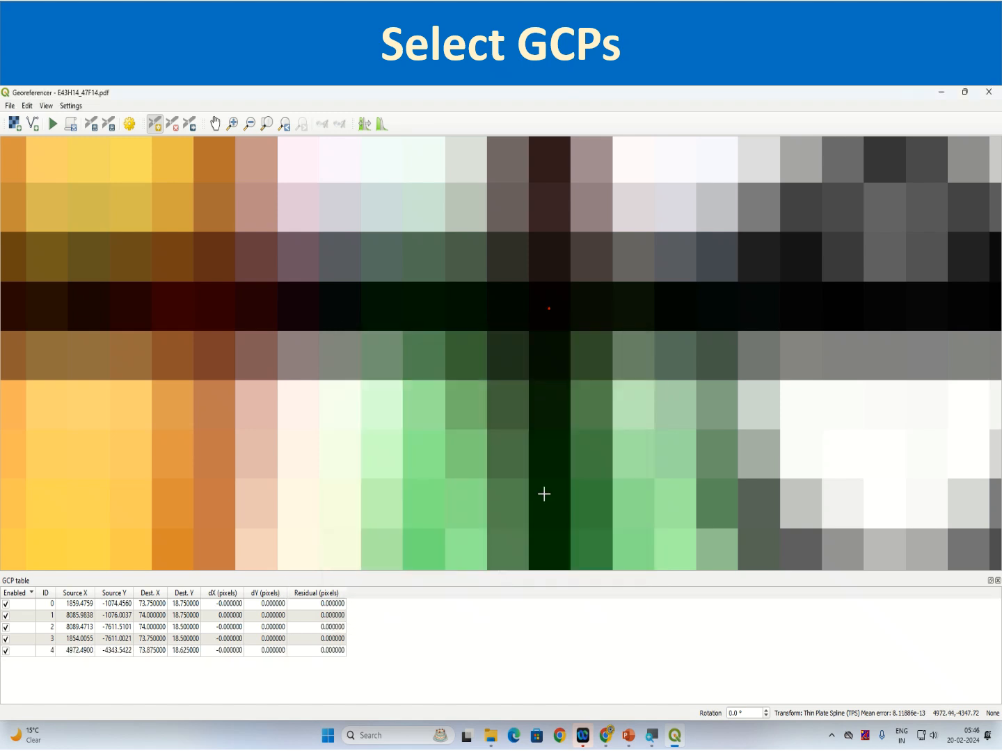
Bring the whole toposheet back into view to check how the control points are distributed
scroll(542, 468, down, 10)
scroll(540, 467, down, 2)
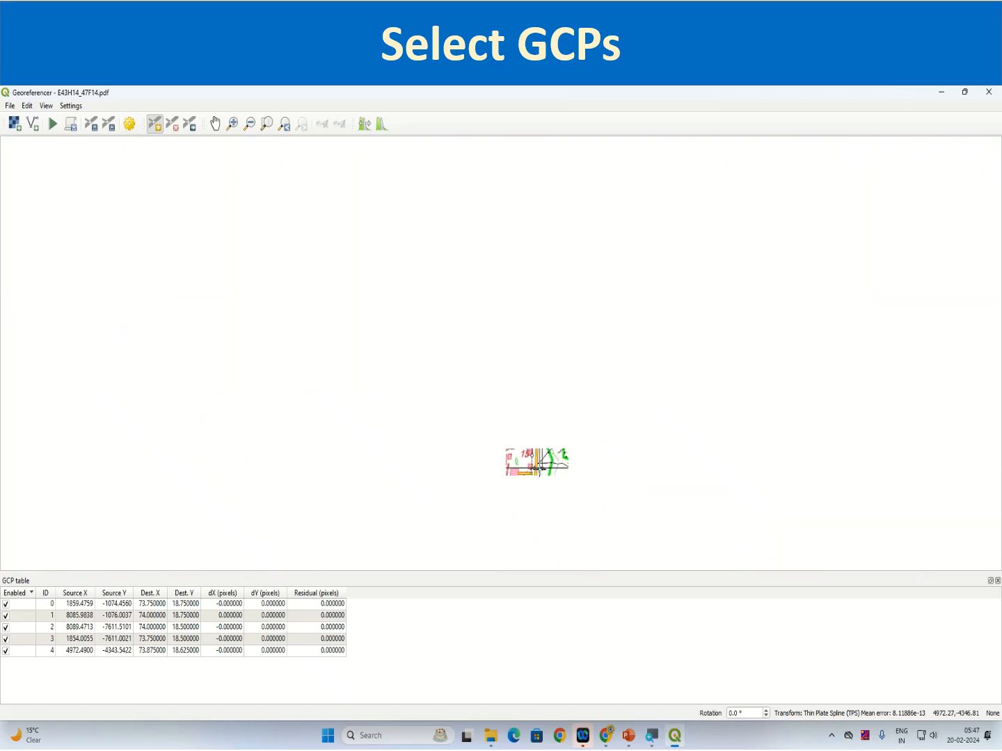
scroll(539, 467, down, 2)
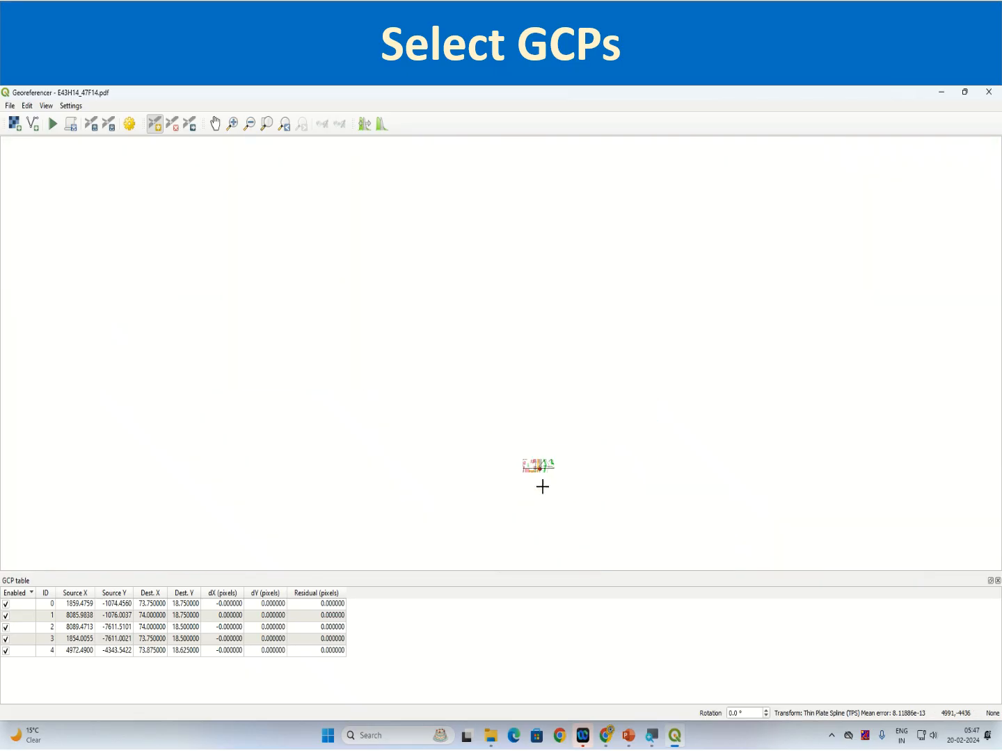
click(269, 126)
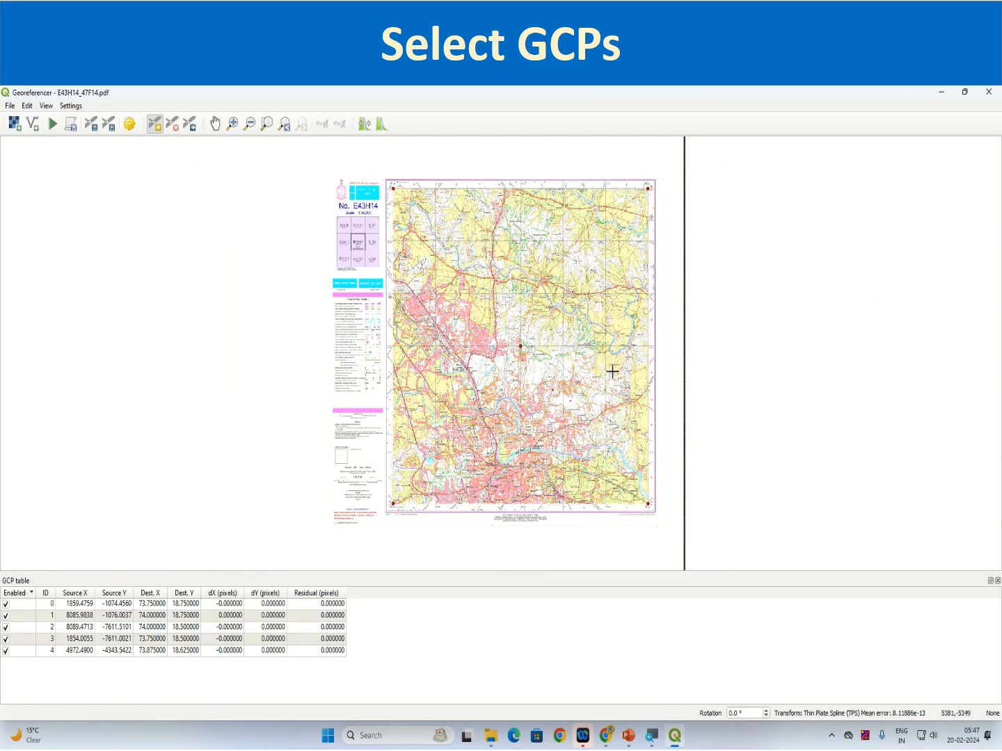